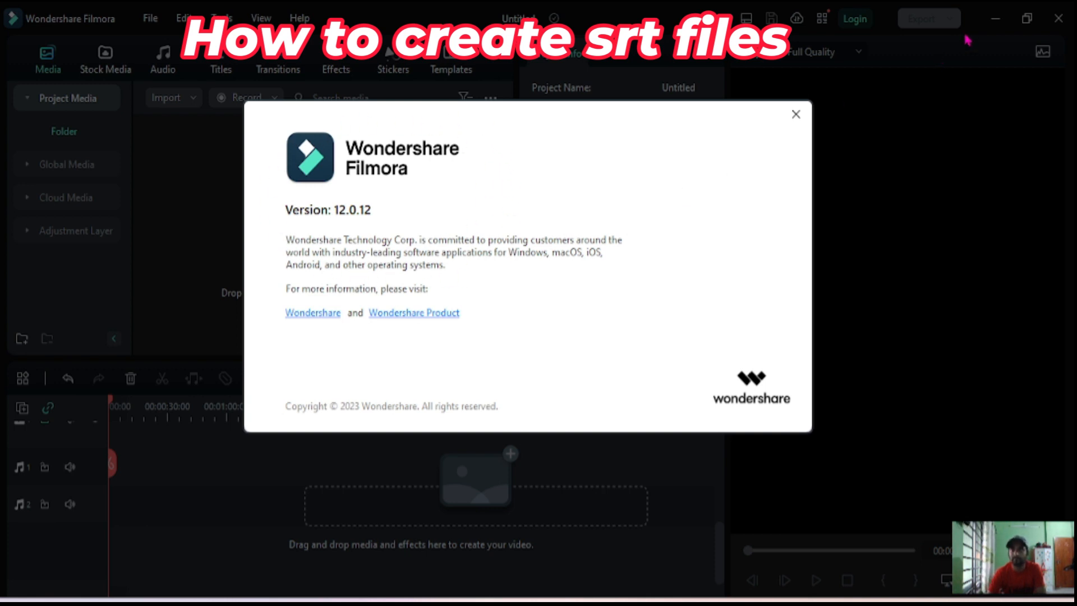
# - Leave the video editor and open the Raf text file from the desktop in a maximized window
pyautogui.click(797, 114)
pyautogui.click(994, 19)
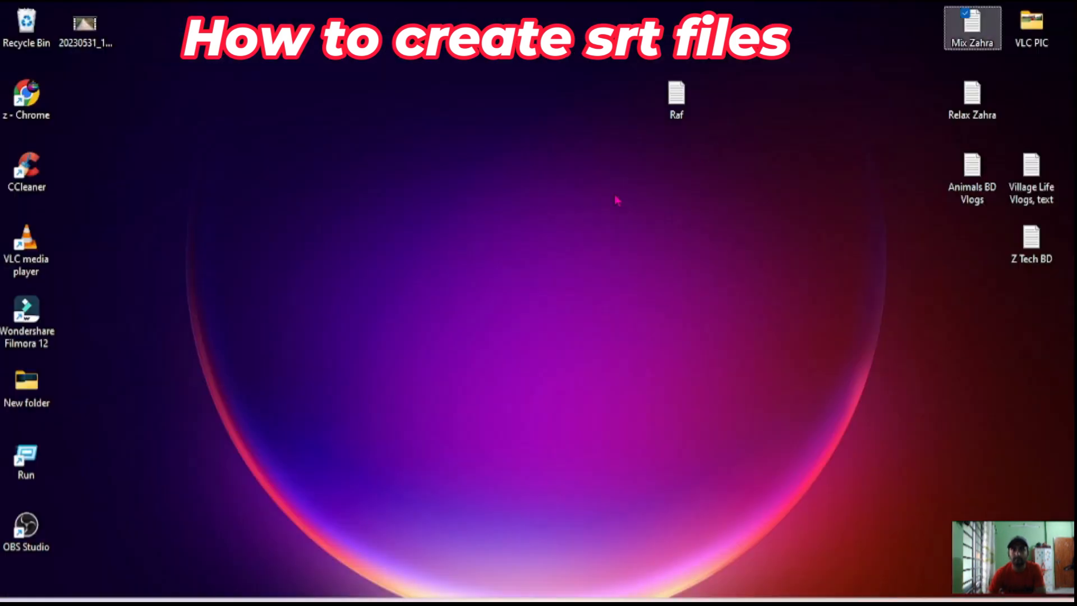
pyautogui.rightClick(561, 182)
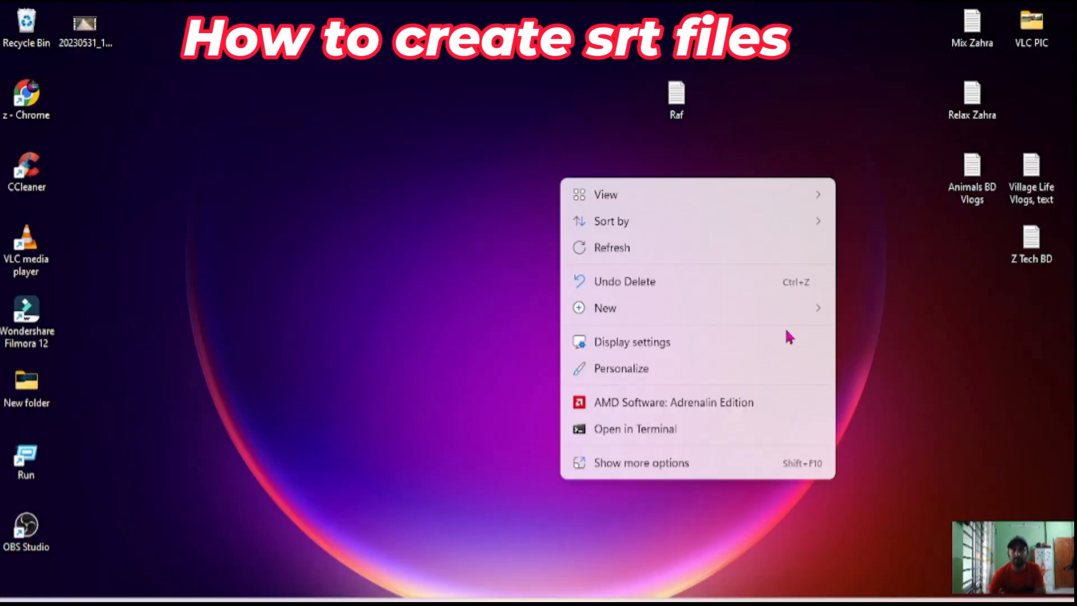
pyautogui.click(537, 129)
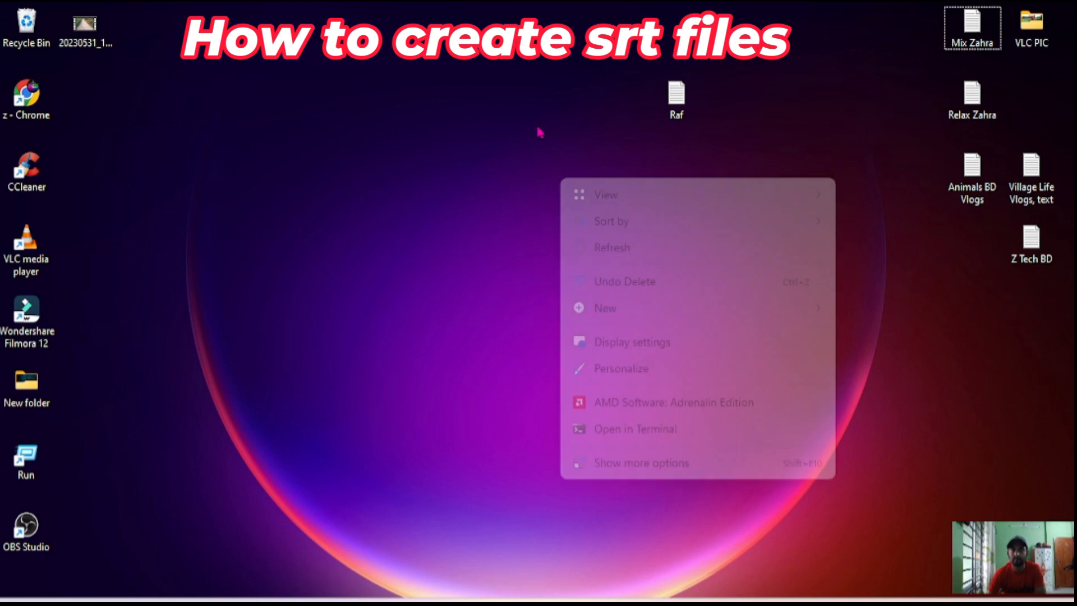
pyautogui.doubleClick(675, 96)
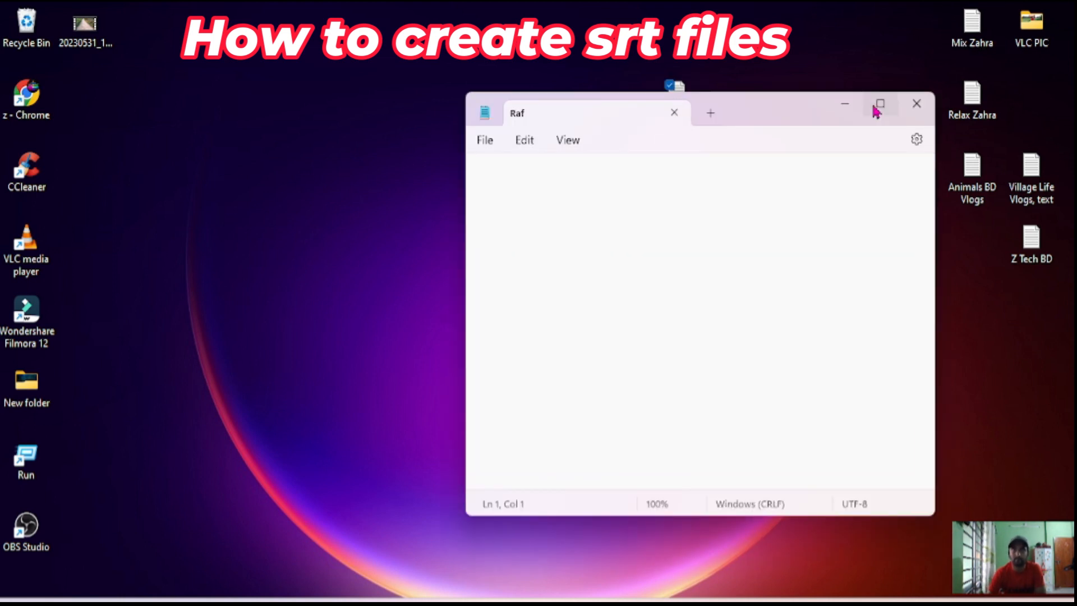
pyautogui.click(879, 104)
# - Enter the subtitle sequence numbers 1 to 5, each on its own line with a blank line between them
pyautogui.write('1')
pyautogui.press('Return')
pyautogui.press('Return')
pyautogui.write('2')
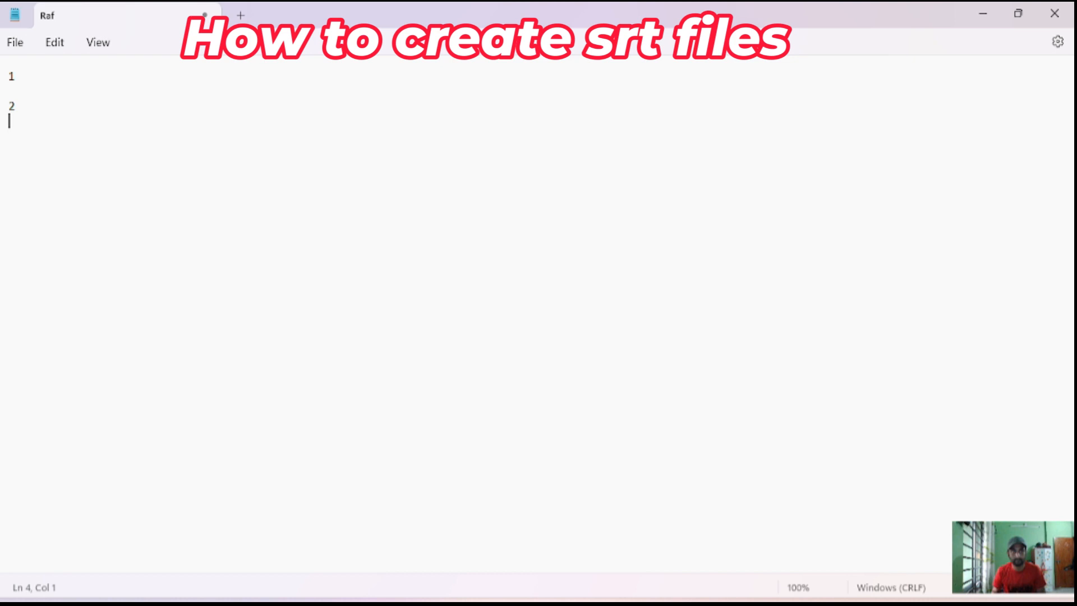
pyautogui.press('Return')
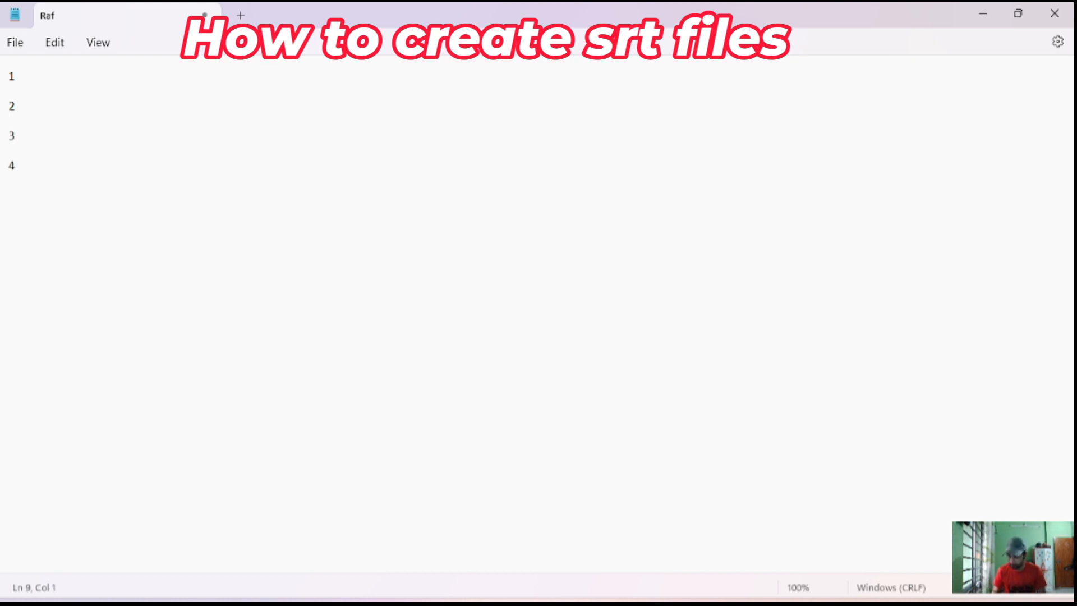
# - Add the start timecode 00:00:00,000 followed by the arrow --> on a new line under number 1
pyautogui.click(17, 77)
pyautogui.press('Return')
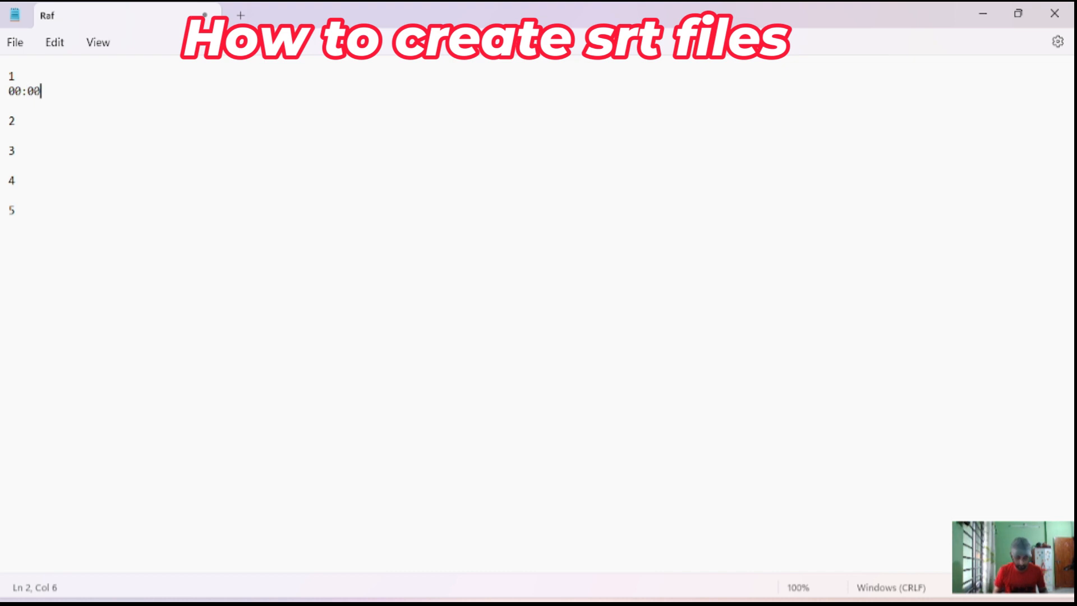
pyautogui.write('00')
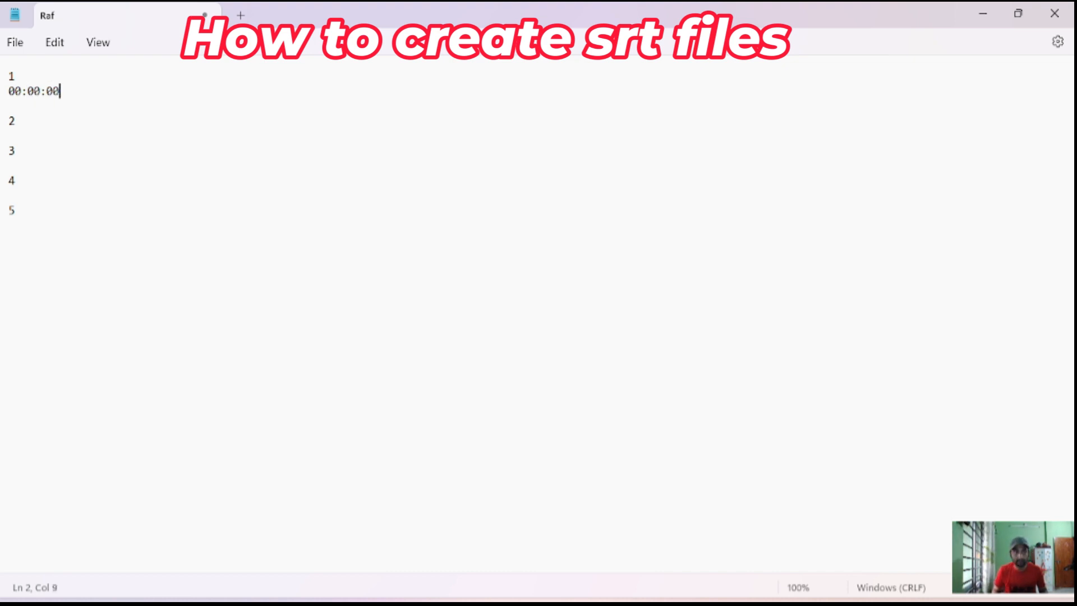
pyautogui.write('.')
pyautogui.write(',')
pyautogui.write('00')
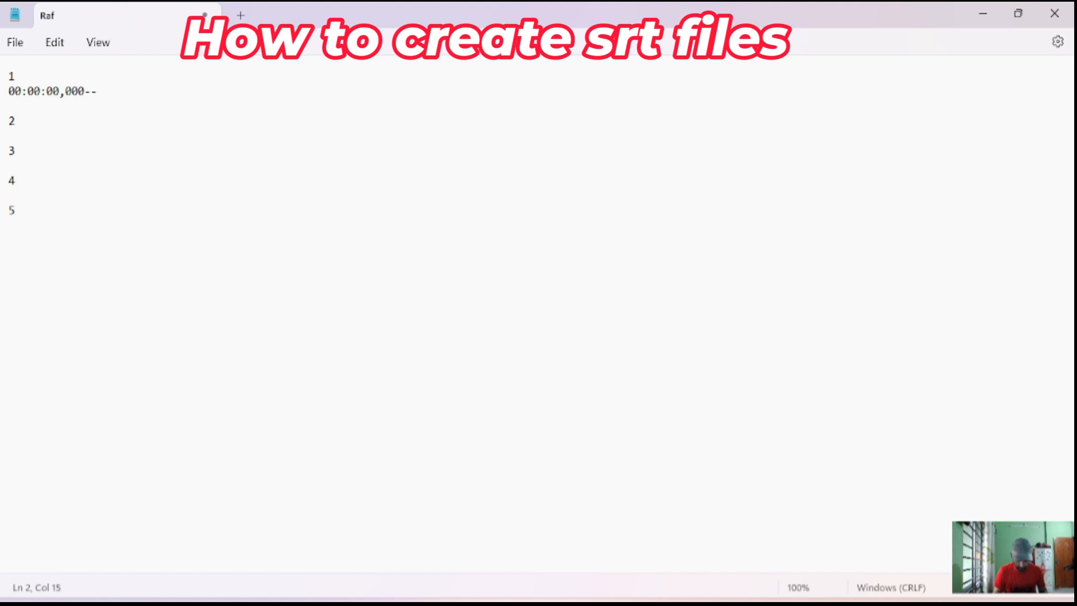
pyautogui.write('0 -->')
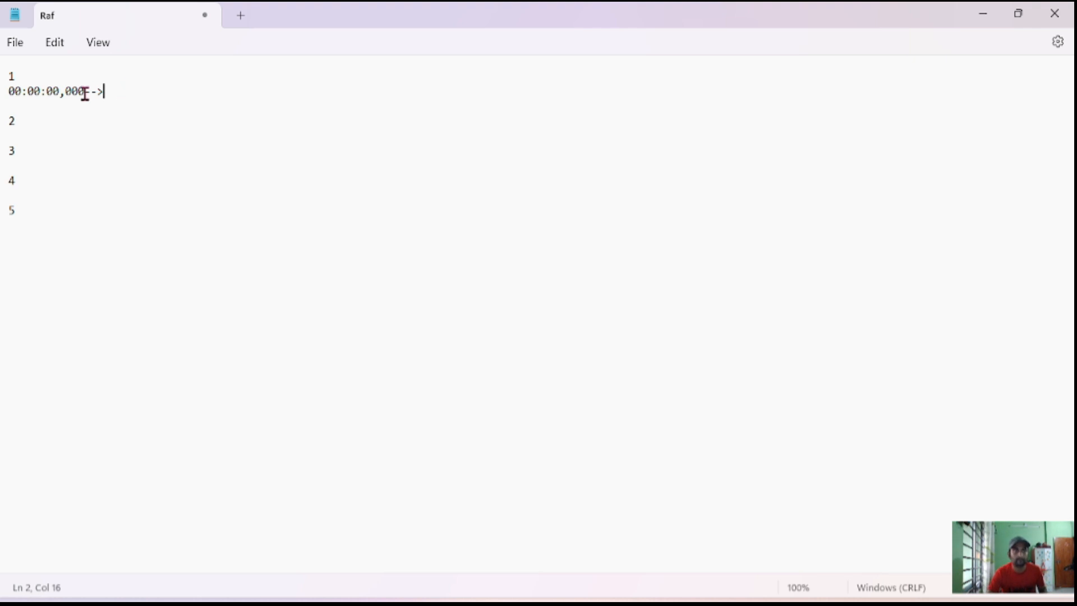
pyautogui.click(180, 89)
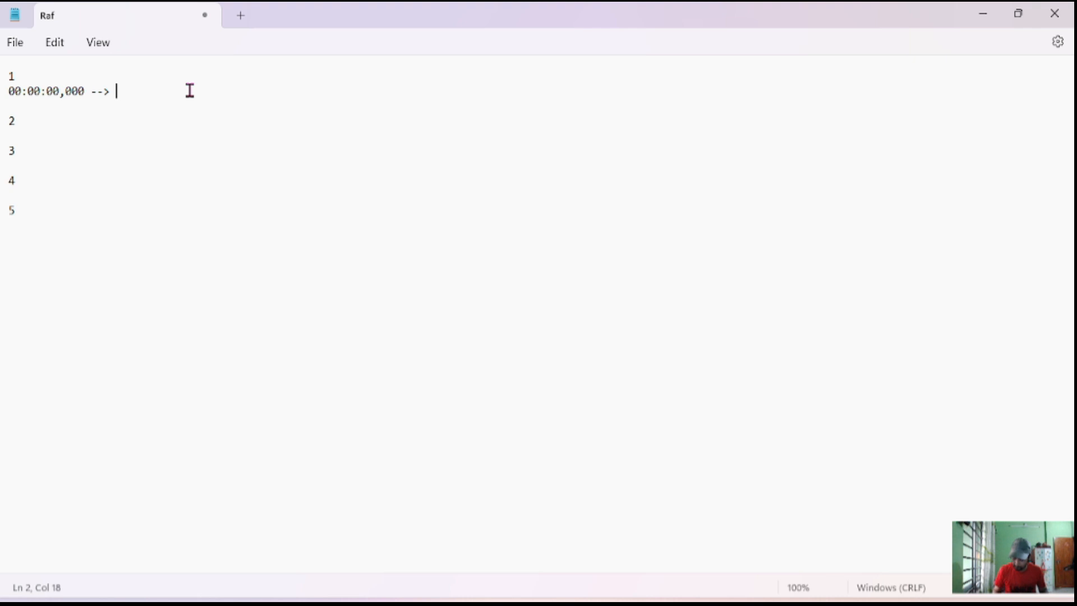
# - Copy the start timecode of entry 1 and paste it after the arrow as the end timecode
pyautogui.moveTo(85, 90); pyautogui.dragTo(12, 93)
pyautogui.rightClick(26, 92)
pyautogui.click(76, 171)
pyautogui.click(120, 93)
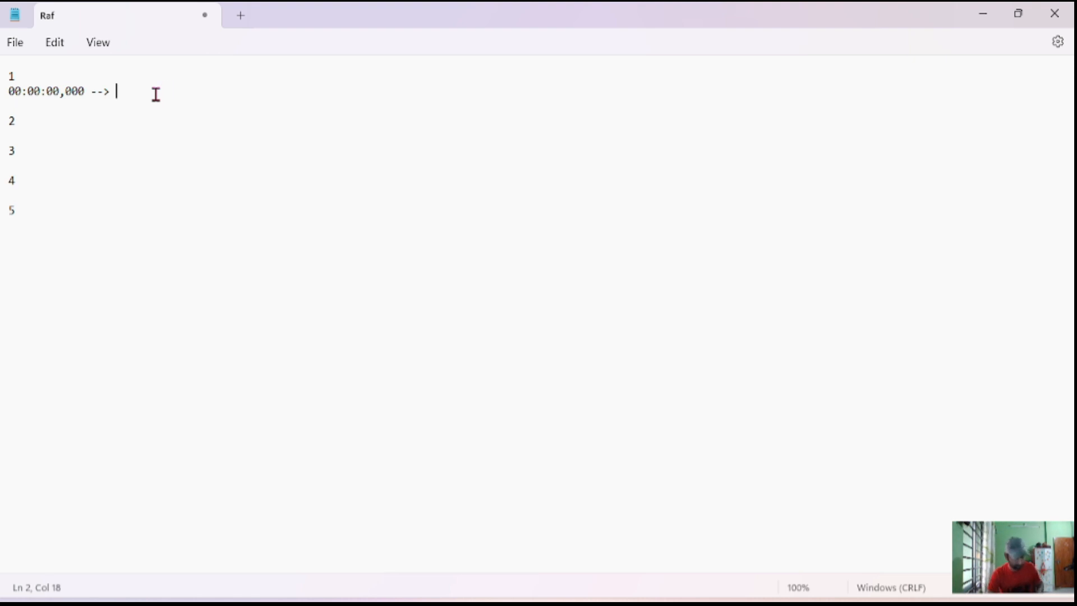
pyautogui.hotkey('ctrl', 'v')
# - Copy the complete timing line of entry 1 and paste it on a new line under number 2
pyautogui.click(2, 95)
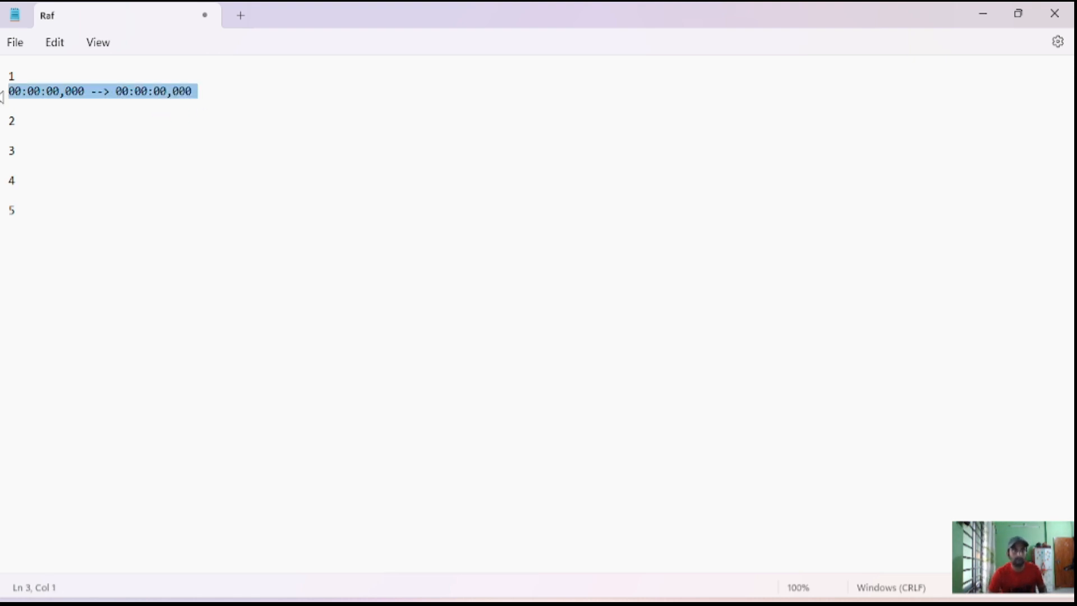
pyautogui.rightClick(141, 99)
pyautogui.click(205, 177)
pyautogui.click(19, 121)
pyautogui.press('Return')
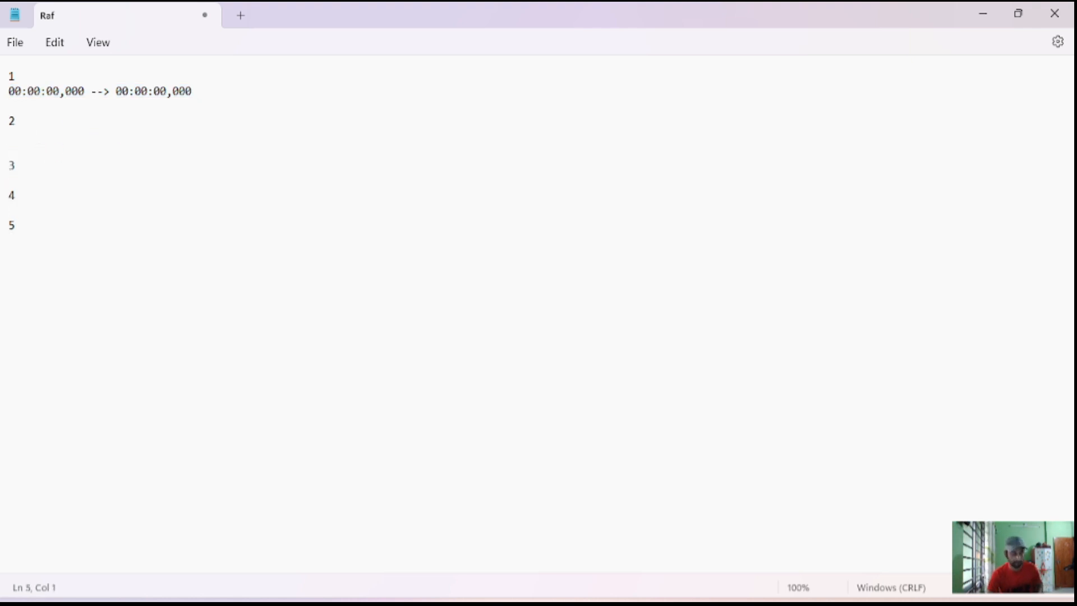
pyautogui.hotkey('ctrl', 'v')
# - Paste the copied timing line on new lines under numbers 3, 4 and 5
pyautogui.click(27, 181)
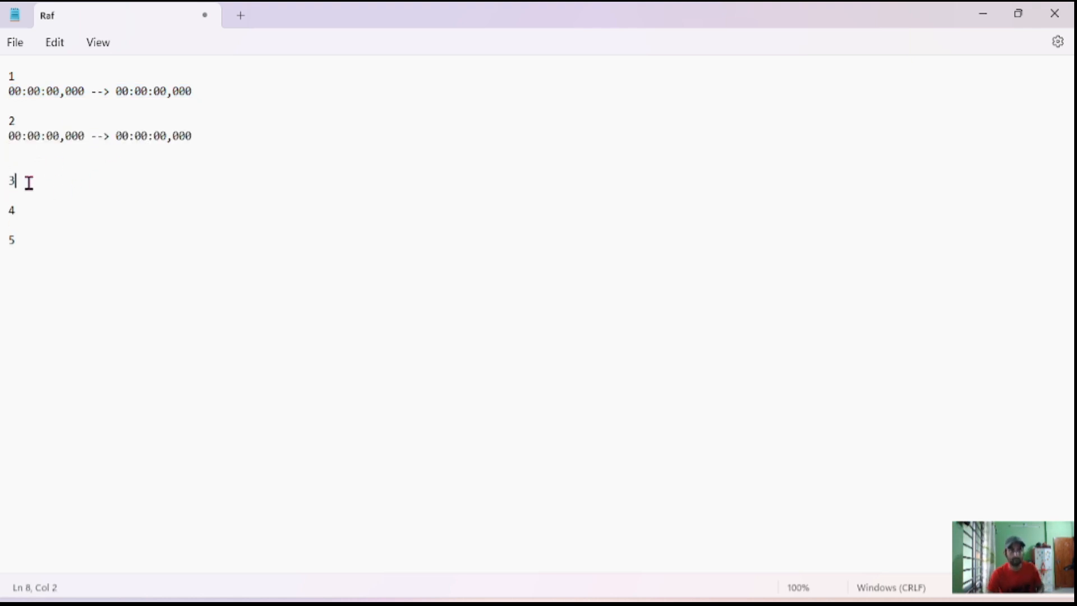
pyautogui.press('Return')
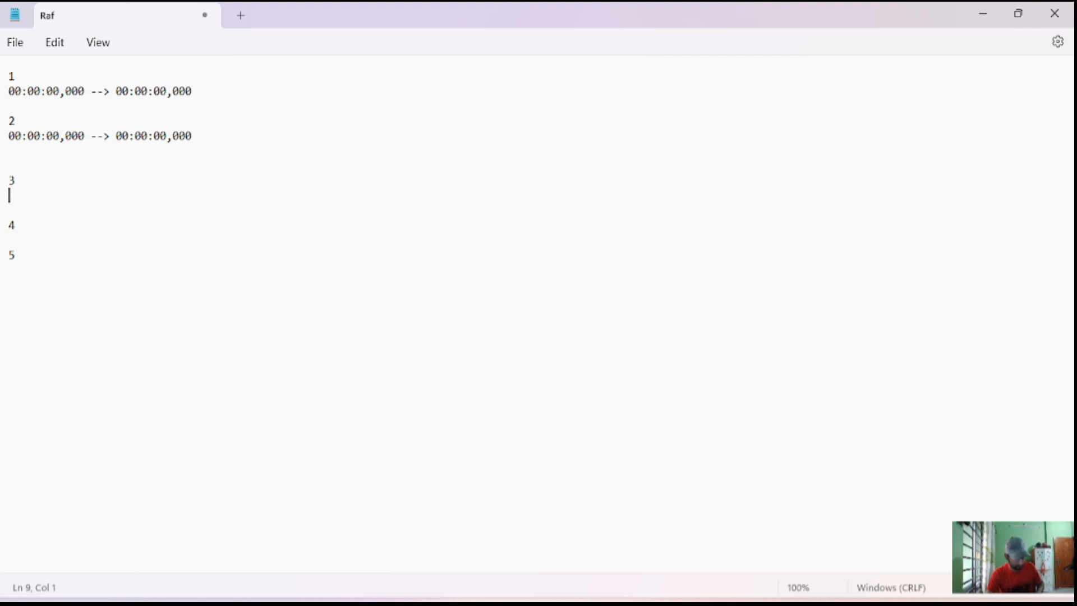
pyautogui.hotkey('ctrl', 'v')
pyautogui.click(27, 234)
pyautogui.press('Return')
pyautogui.hotkey('ctrl', 'v')
pyautogui.click(18, 292)
pyautogui.press('Return')
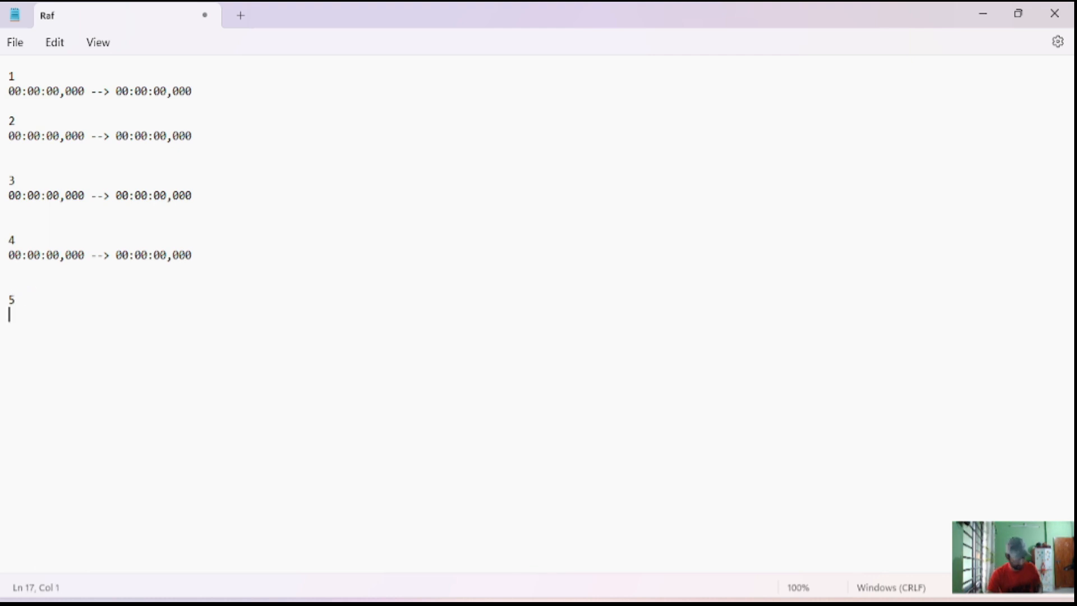
pyautogui.hotkey('ctrl', 'v')
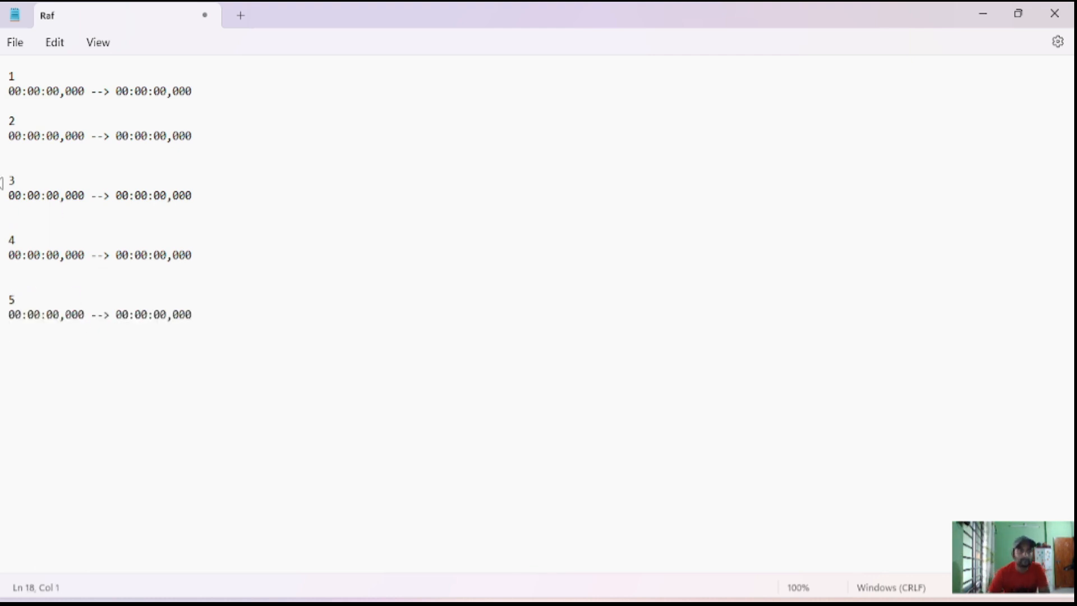
# - Add the format note "Hour: minute:Second, Mini Second" after the timing of entry 1
pyautogui.click(244, 91)
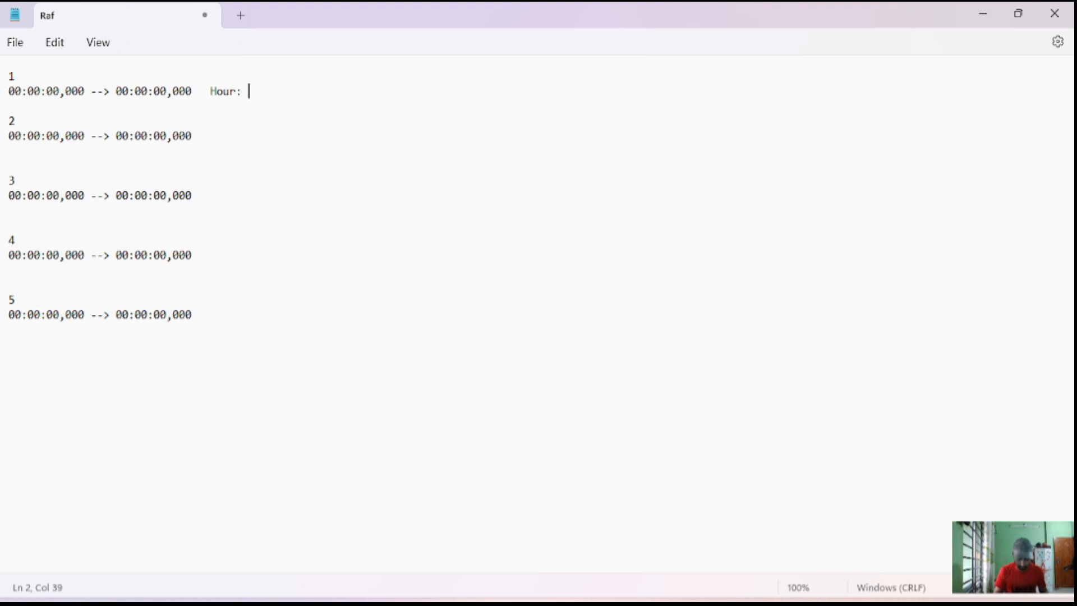
pyautogui.write('inute:')
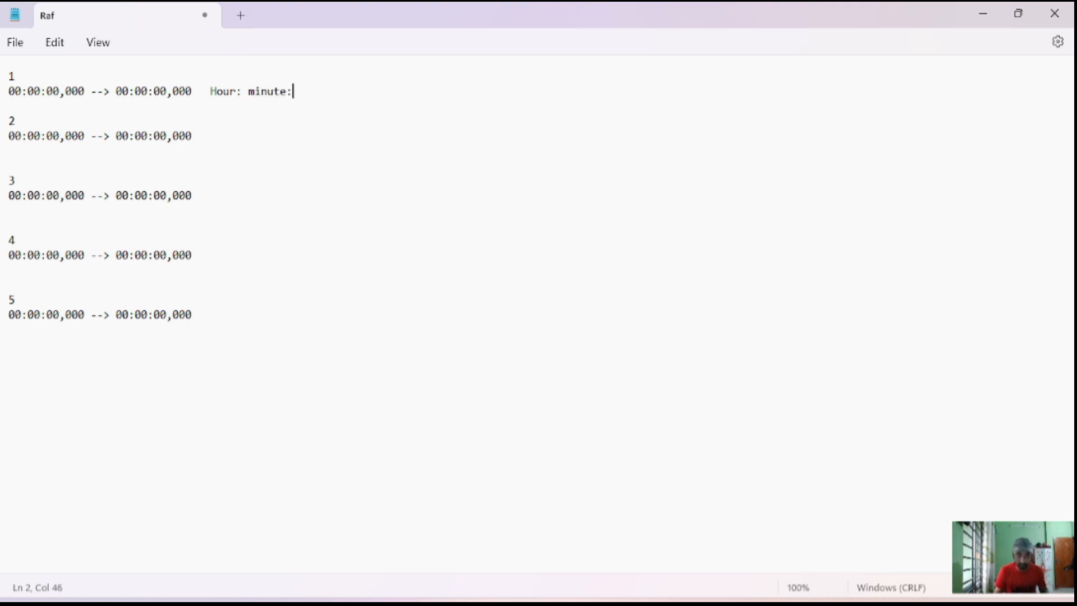
pyautogui.write('Second')
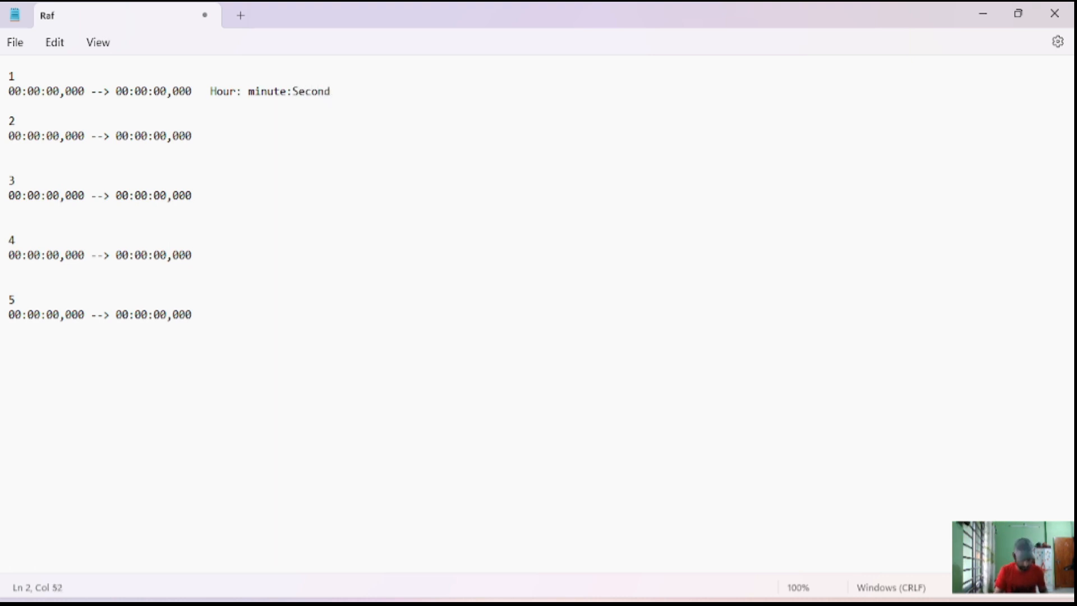
pyautogui.write(', Mini Second')
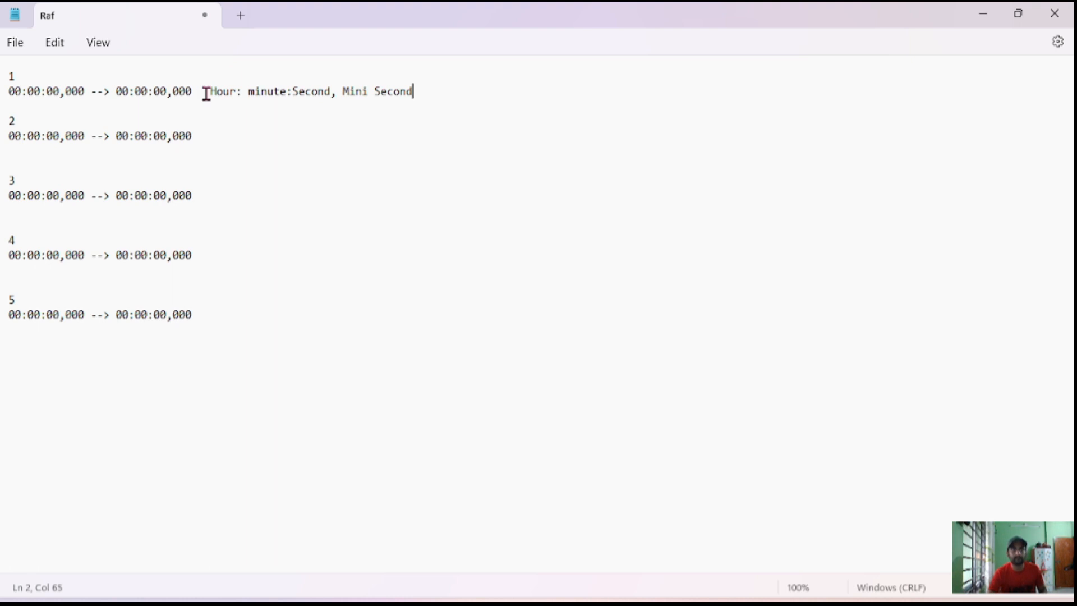
# - Examine the hour, minute, second and millisecond parts of the format note beside the timing of entry 1
pyautogui.moveTo(205, 92); pyautogui.dragTo(248, 92)
pyautogui.click(248, 91)
pyautogui.click(276, 106)
pyautogui.click(332, 91)
pyautogui.press('Delete')
pyautogui.hotkey('ctrl', 'z')
pyautogui.click(334, 116)
pyautogui.moveTo(416, 91); pyautogui.dragTo(339, 91)
pyautogui.click(353, 110)
pyautogui.moveTo(211, 92); pyautogui.dragTo(175, 93)
pyautogui.click(245, 121)
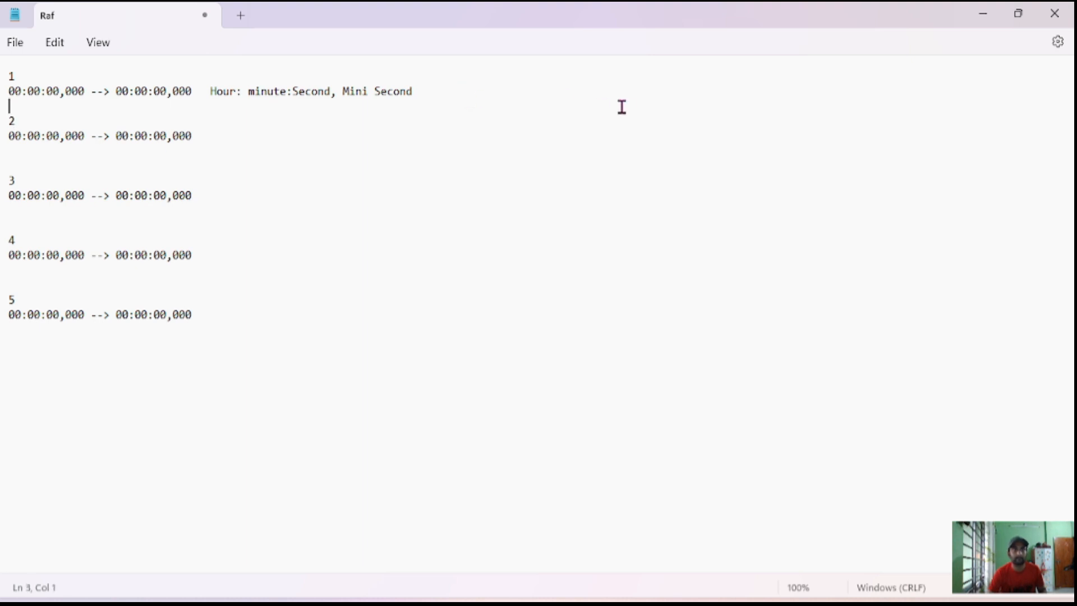
pyautogui.moveTo(429, 94); pyautogui.dragTo(225, 92)
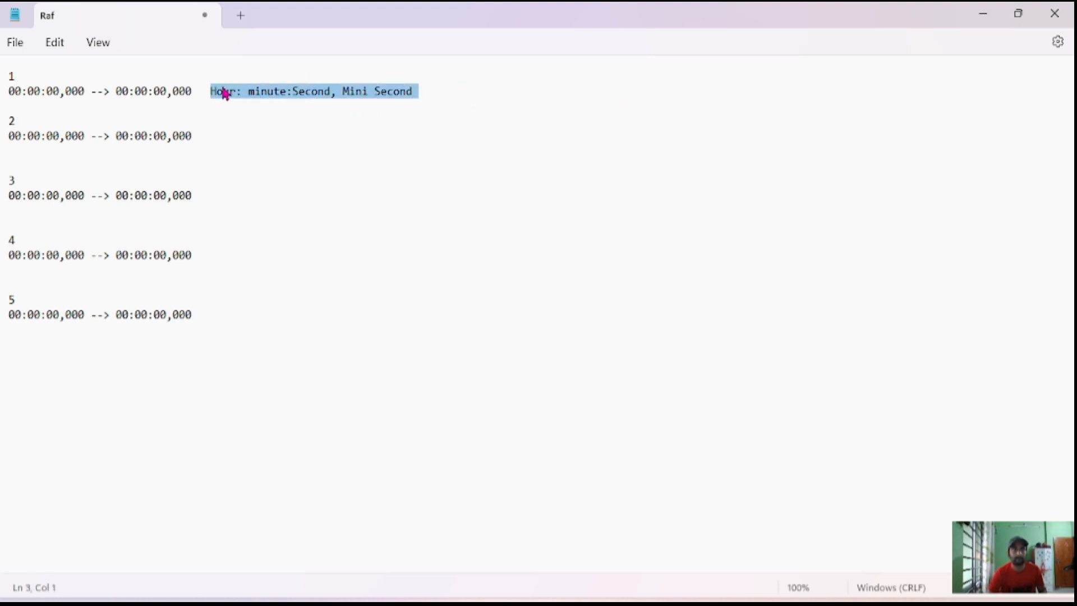
pyautogui.click(384, 113)
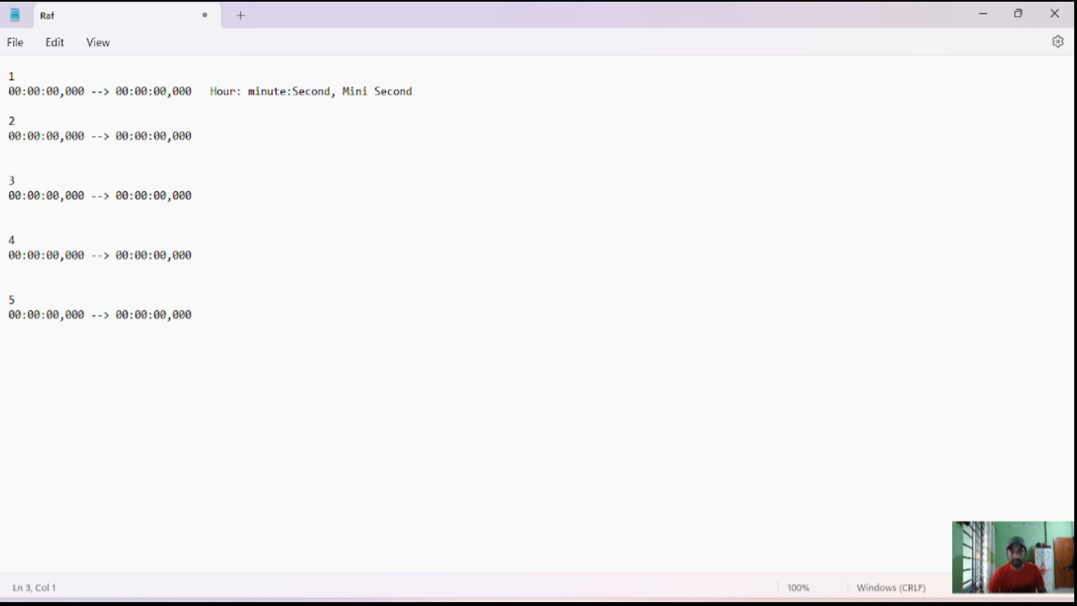
# - Check the video's length in YouTube Studio, and set the end time of entry 1 to 00:02:00,000 in Notepad
pyautogui.hotkey('alt', 'Tab')
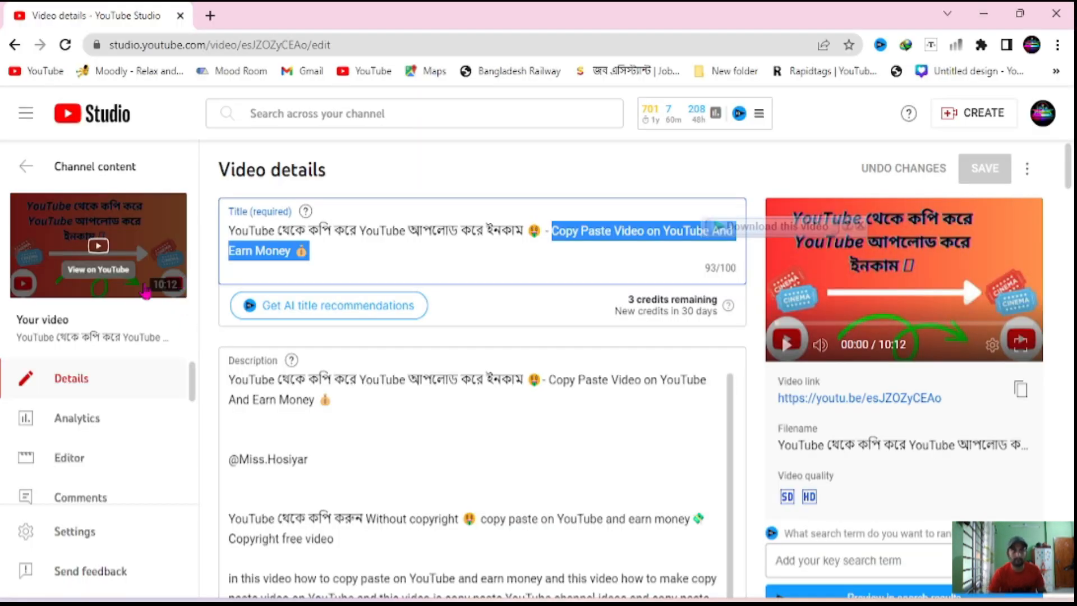
pyautogui.hotkey('alt', 'Tab')
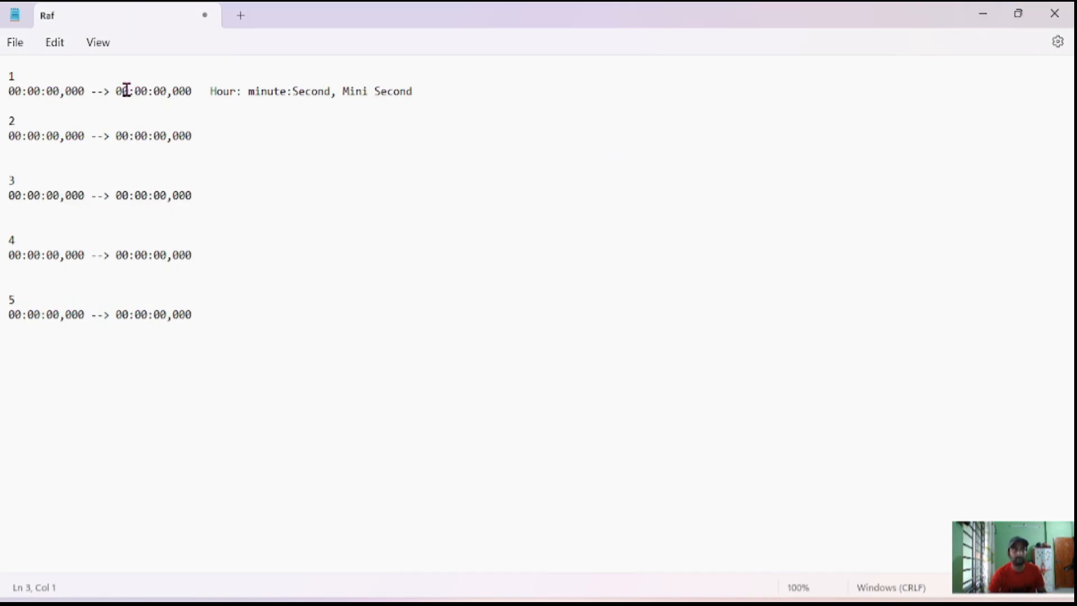
pyautogui.click(147, 91)
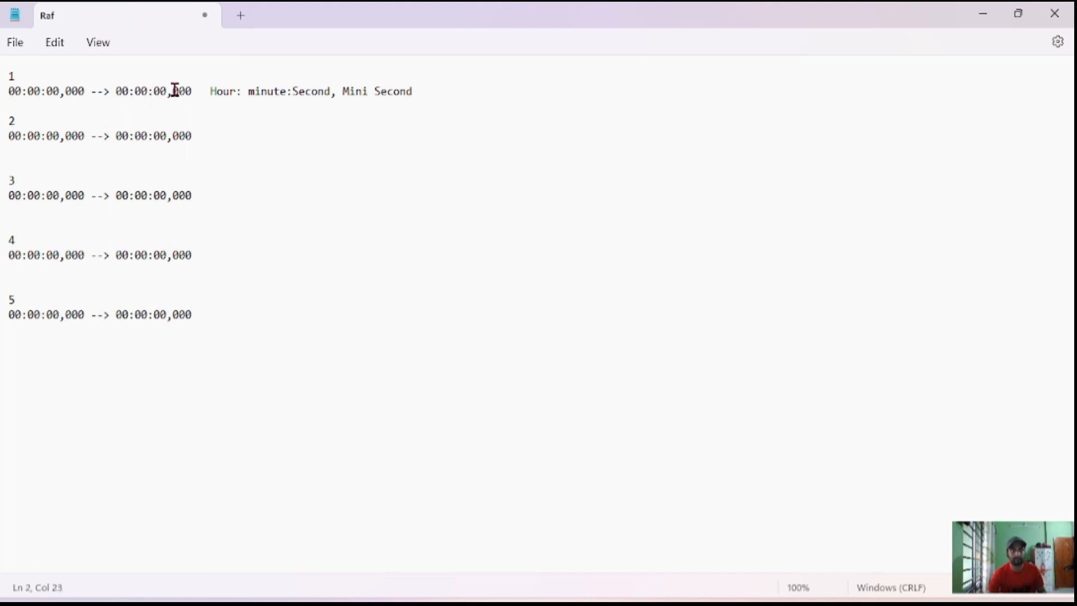
pyautogui.press('BackSpace')
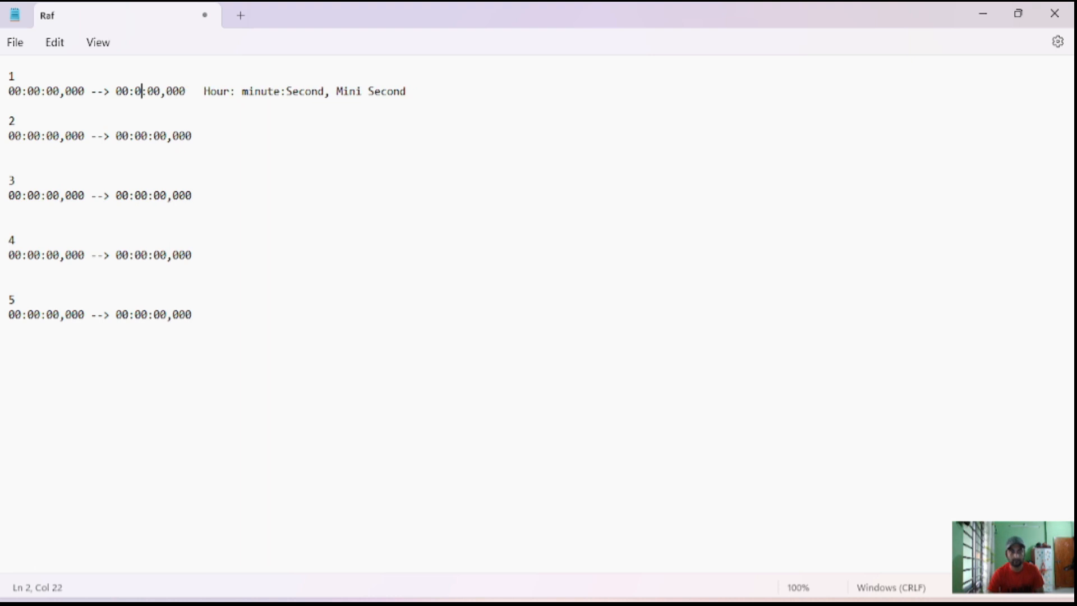
pyautogui.write('2')
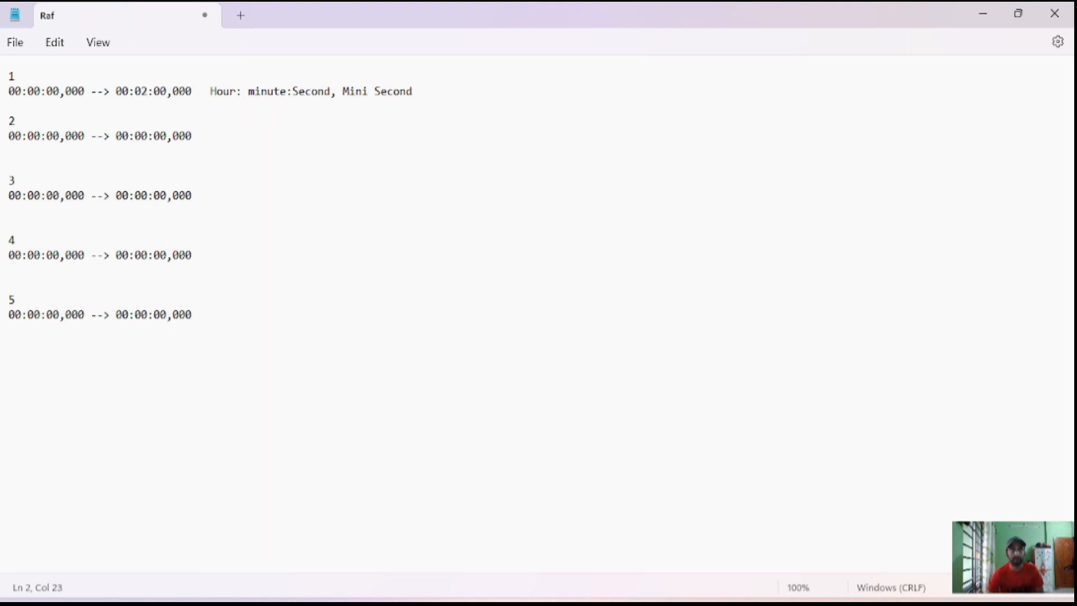
# - Set the timing of entry 2 to start at 00:02:00,000 and end at 00:04:00,000
pyautogui.click(38, 135)
pyautogui.press('BackSpace')
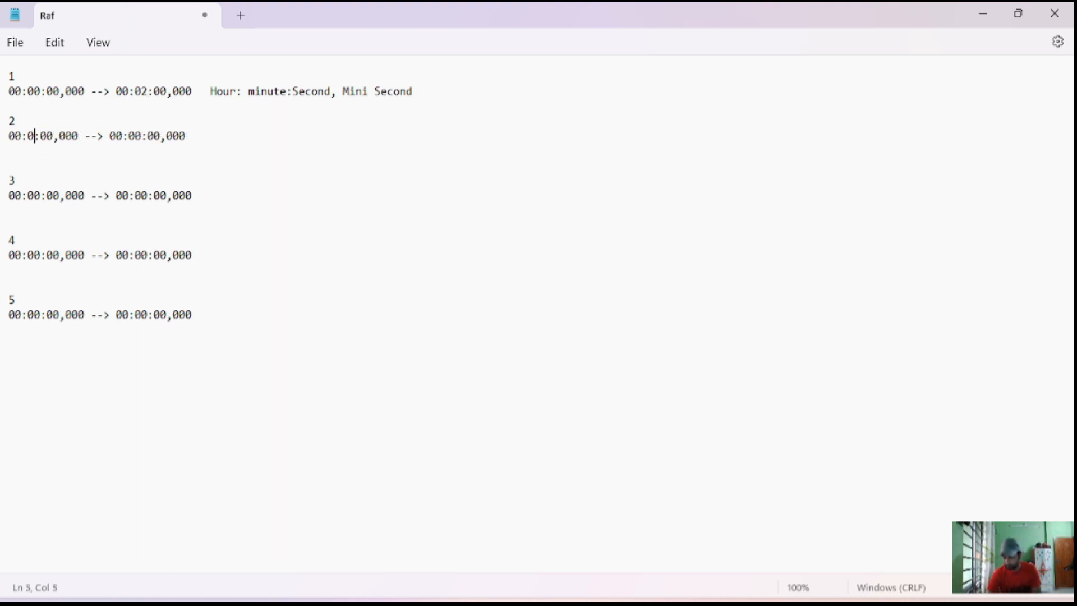
pyautogui.write('2')
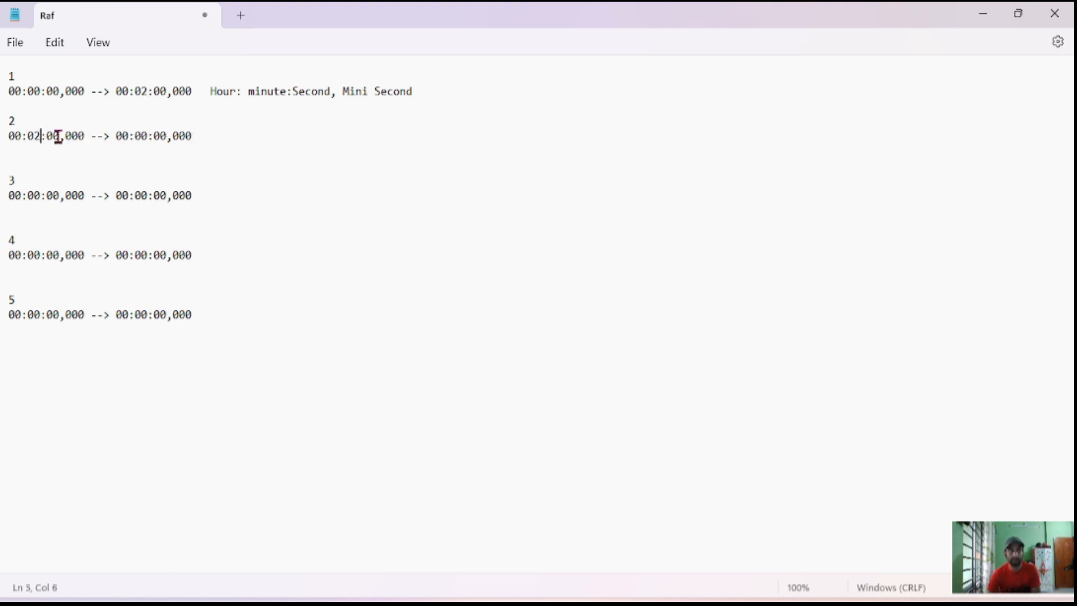
pyautogui.click(148, 136)
pyautogui.press('BackSpace')
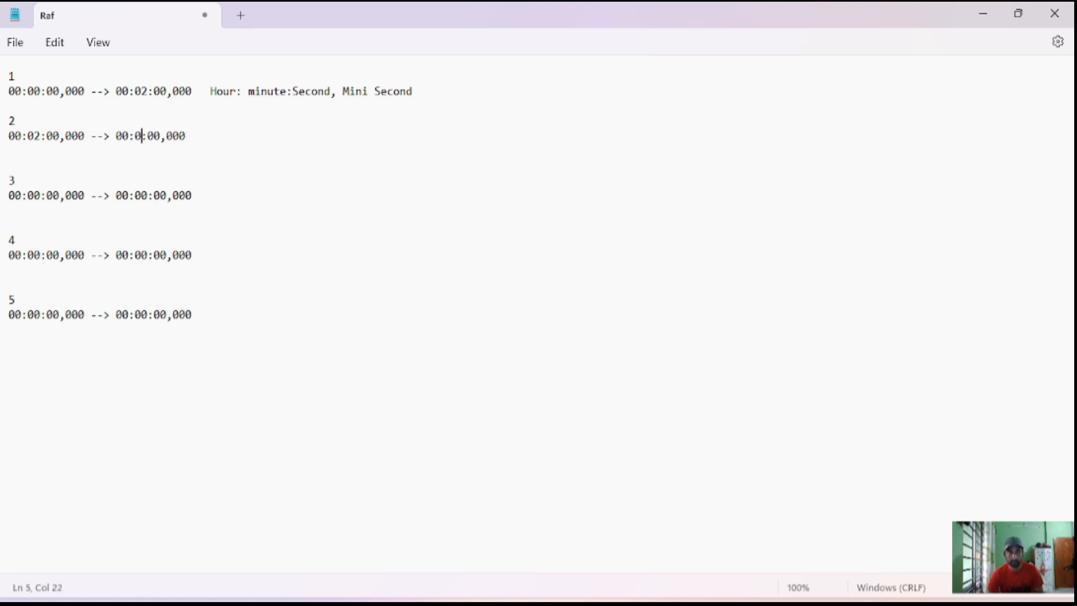
pyautogui.write('4')
# - Set the timing of entry 3 to start at 00:04:00,000 and end at 00:06:00,000
pyautogui.click(39, 194)
pyautogui.press('BackSpace')
pyautogui.write('4')
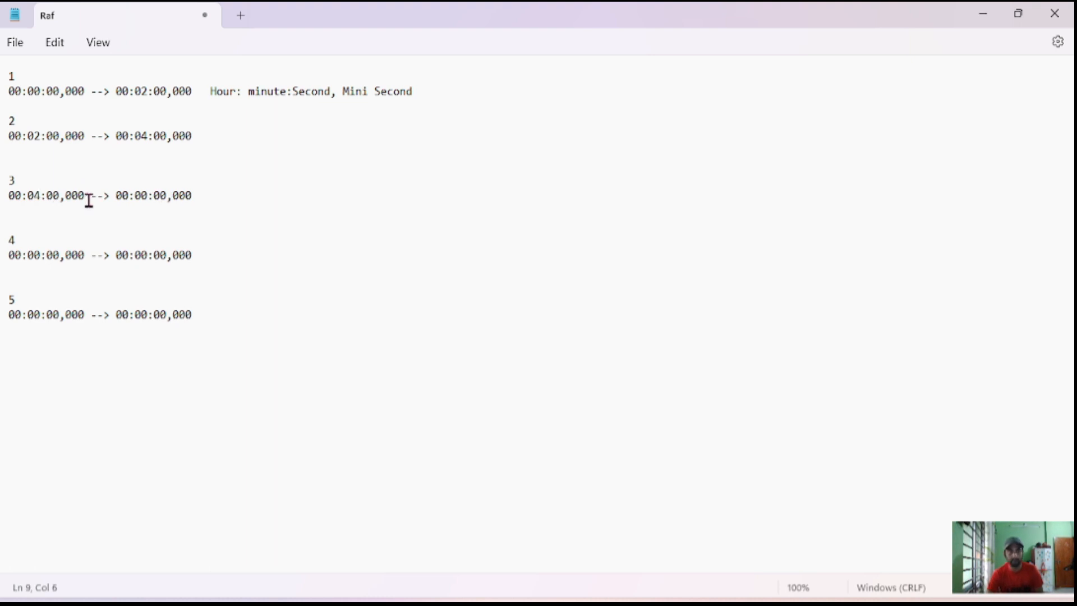
pyautogui.click(153, 195)
pyautogui.press('BackSpace')
pyautogui.write('6')
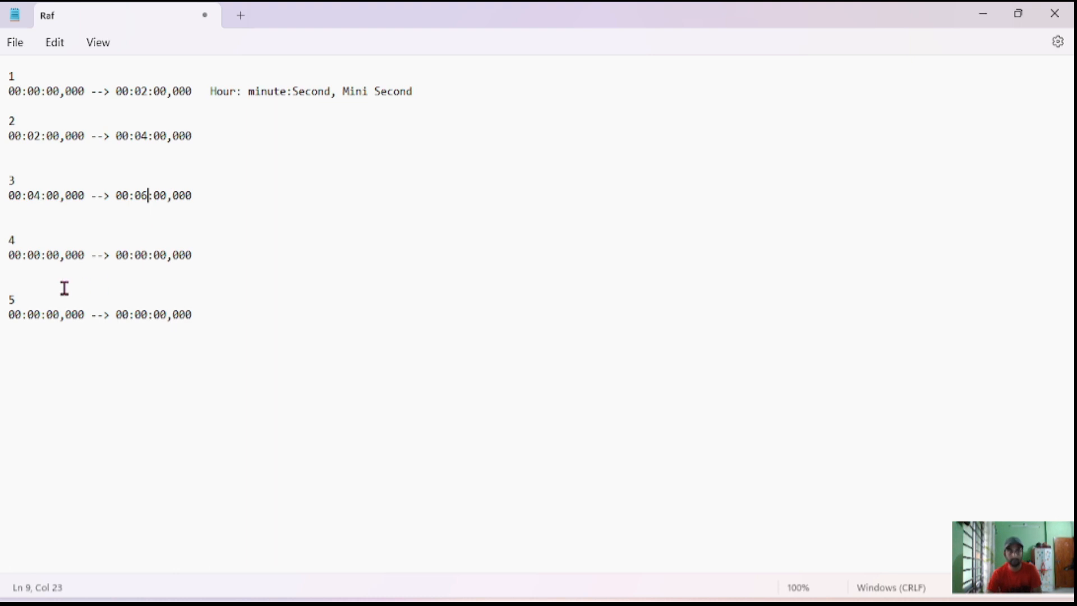
# - Set the timing of entry 4 to start at 00:06:00,000 and end at 00:08:00,000
pyautogui.click(39, 253)
pyautogui.press('BackSpace')
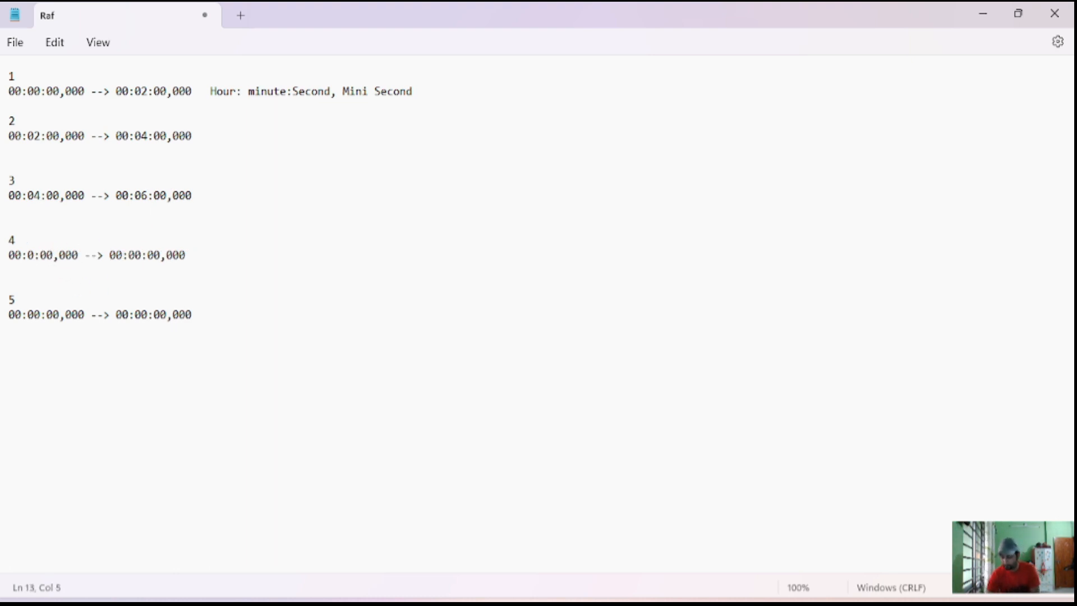
pyautogui.write('6')
pyautogui.click(149, 255)
pyautogui.press('BackSpace')
pyautogui.write('8')
# - Set the timing of entry 5 to start at 00:08:00,000 and end at 00:10:00,000
pyautogui.click(41, 313)
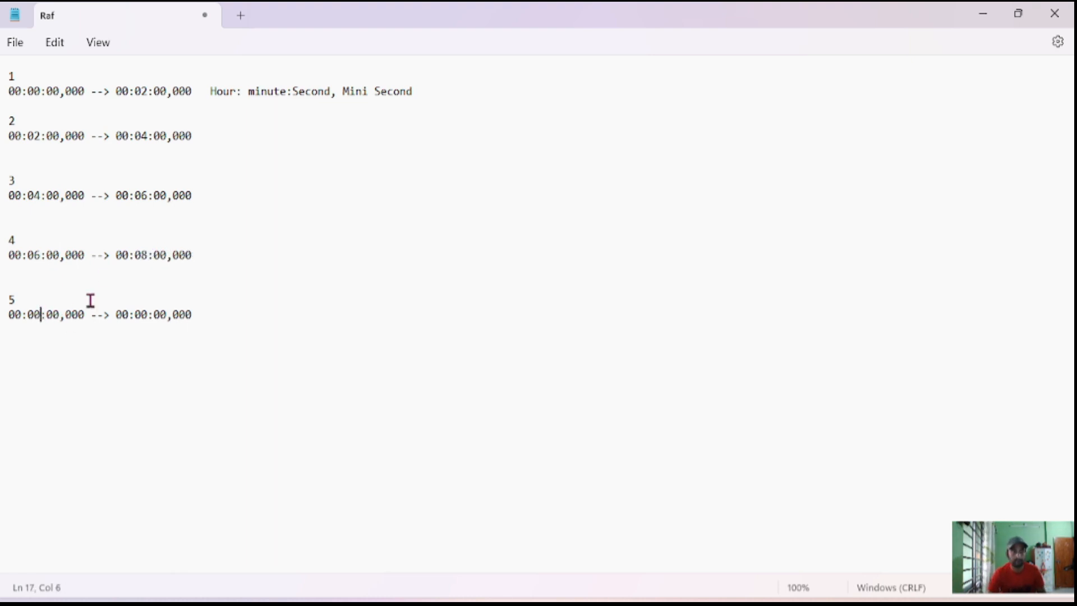
pyautogui.press('BackSpace')
pyautogui.write('8')
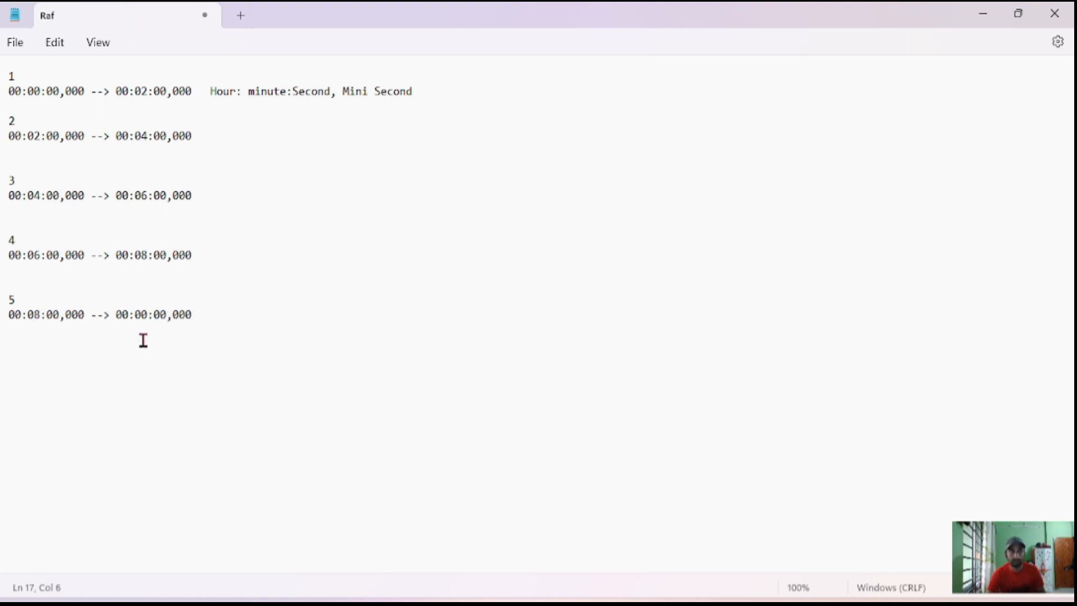
pyautogui.click(149, 313)
pyautogui.press('BackSpace')
pyautogui.press('BackSpace')
pyautogui.write('10')
# - Delete the "Hour: minute:Second, Mini Second" format note beside the timing of entry 1
pyautogui.click(212, 355)
pyautogui.moveTo(272, 92); pyautogui.dragTo(331, 93)
pyautogui.click(220, 91)
pyautogui.press('BackSpace')
pyautogui.press('BackSpace')
pyautogui.press('BackSpace')
pyautogui.press('BackSpace')
pyautogui.press('BackSpace')
pyautogui.press('BackSpace')
pyautogui.press('BackSpace')
pyautogui.press('BackSpace')
pyautogui.press('BackSpace')
pyautogui.press('BackSpace')
pyautogui.press('BackSpace')
pyautogui.press('BackSpace')
pyautogui.press('BackSpace')
pyautogui.press('BackSpace')
pyautogui.press('BackSpace')
pyautogui.press('BackSpace')
pyautogui.press('BackSpace')
pyautogui.press('BackSpace')
pyautogui.press('BackSpace')
pyautogui.press('BackSpace')
pyautogui.press('BackSpace')
pyautogui.press('BackSpace')
pyautogui.press('BackSpace')
pyautogui.press('BackSpace')
# - Copy the "Welcome to our channel!" paragraph from ChatGPT and paste it on a new line under the timing of entry 1 in Notepad
pyautogui.moveTo(745, 603)
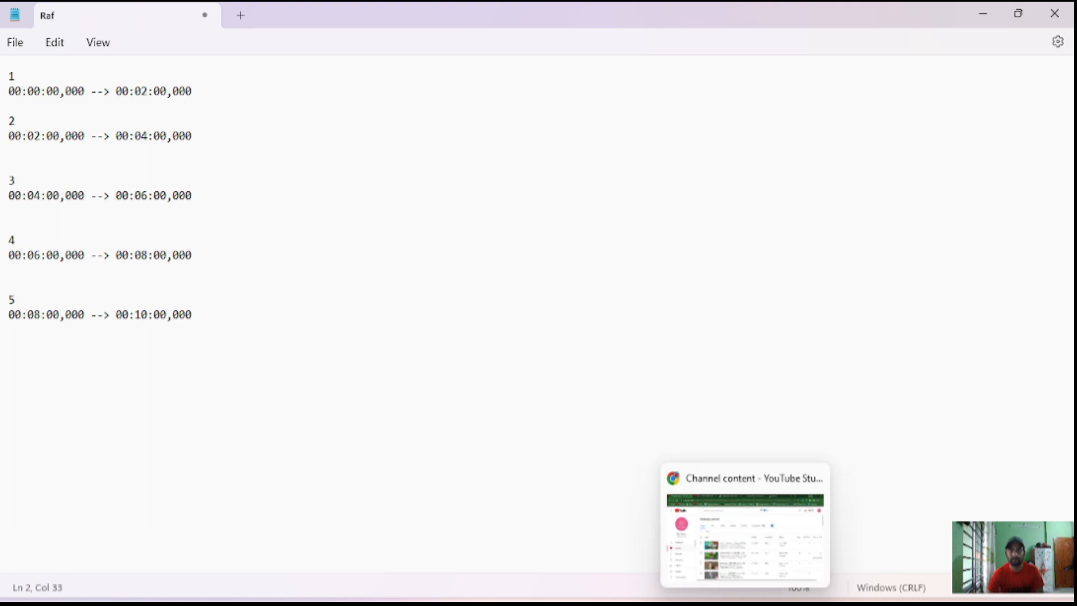
pyautogui.click(710, 603)
pyautogui.click(710, 603)
pyautogui.click(745, 603)
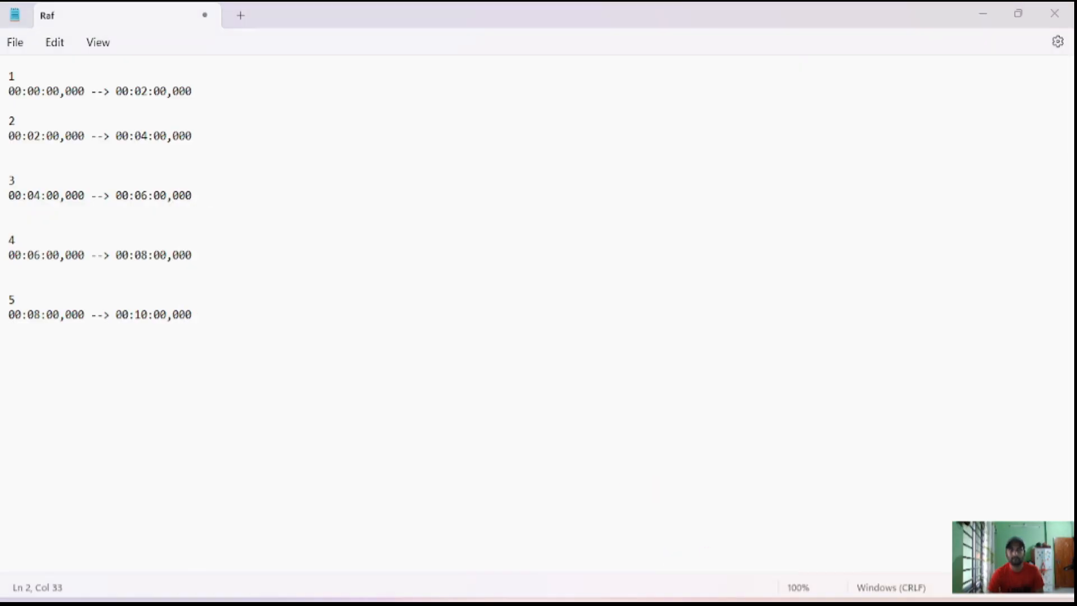
pyautogui.moveTo(743, 167); pyautogui.dragTo(373, 95)
pyautogui.rightClick(428, 107)
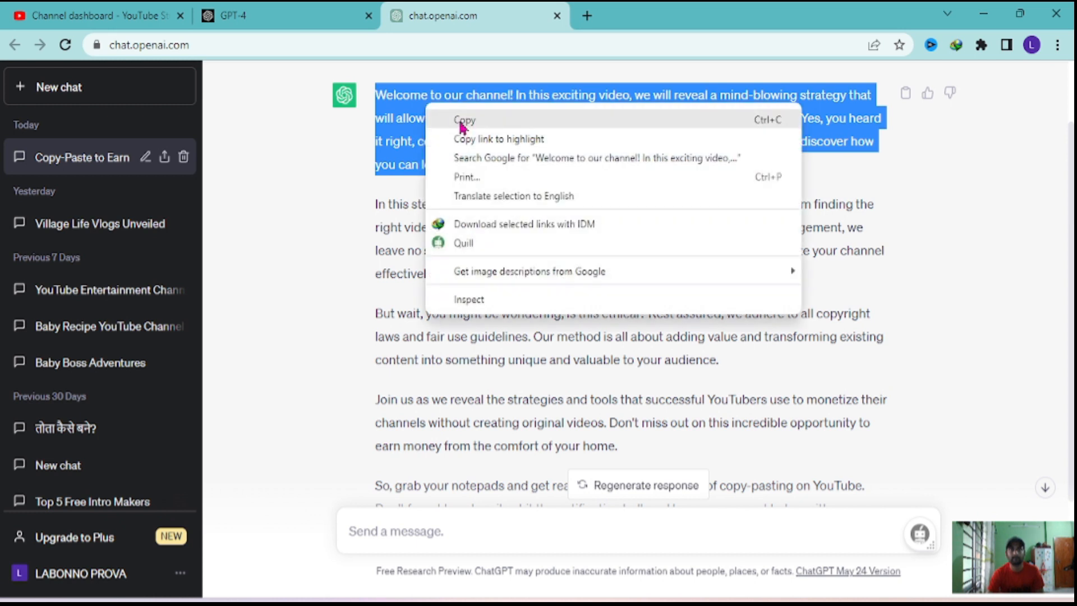
pyautogui.click(462, 121)
pyautogui.click(983, 13)
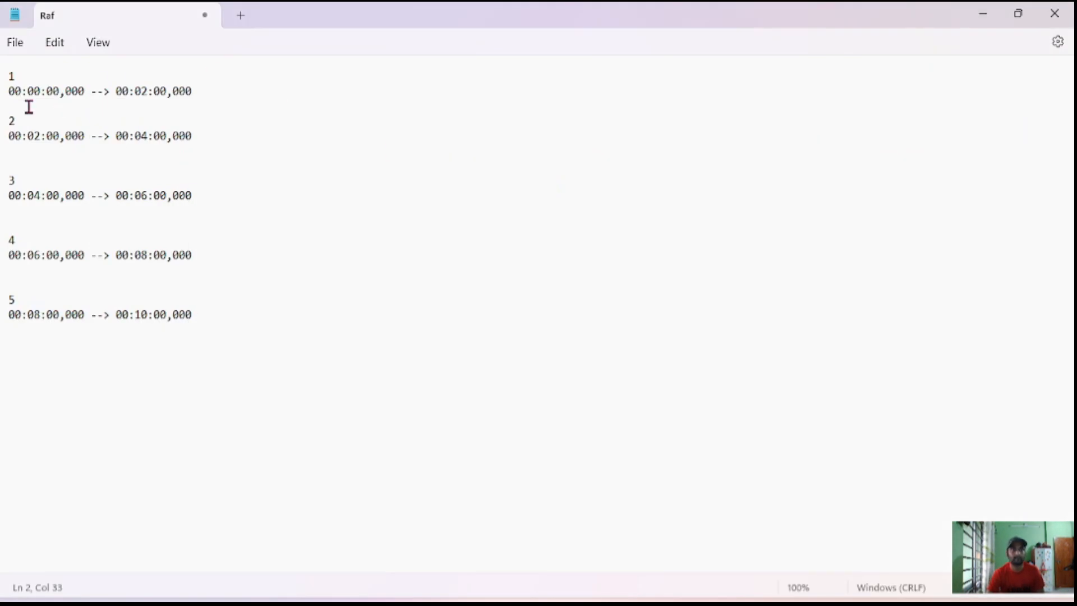
pyautogui.press('Return')
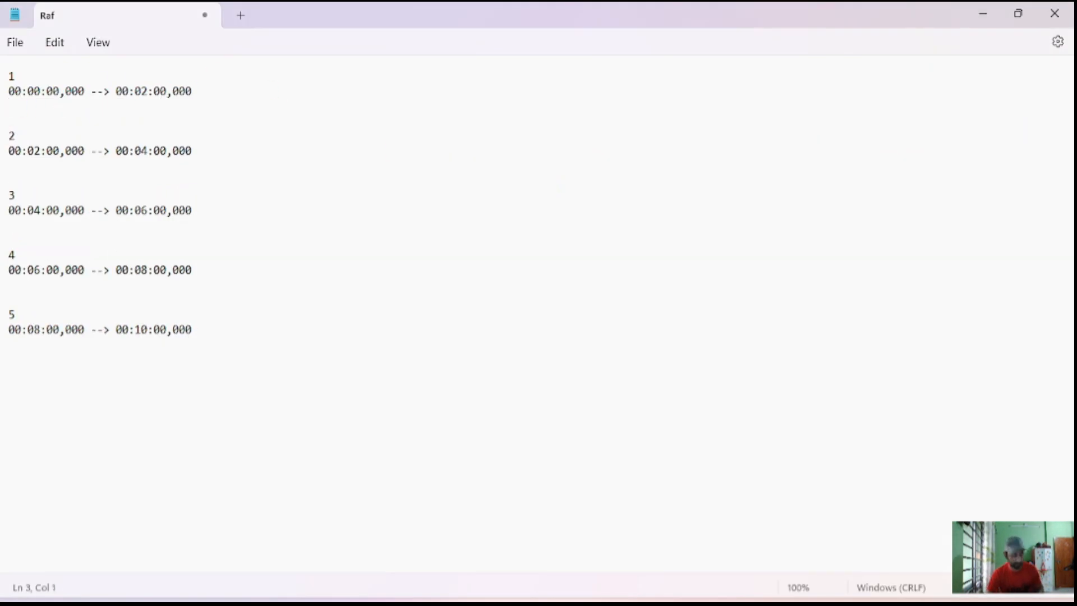
pyautogui.hotkey('ctrl', 'v')
# - Copy ChatGPT's second paragraph, "In this step-by-step tutorial", and paste it under the timing of entry 2 in Notepad
pyautogui.click(43, 200)
pyautogui.moveTo(814, 604)
pyautogui.click(710, 603)
pyautogui.moveTo(697, 275); pyautogui.dragTo(375, 208)
pyautogui.rightClick(426, 209)
pyautogui.click(474, 231)
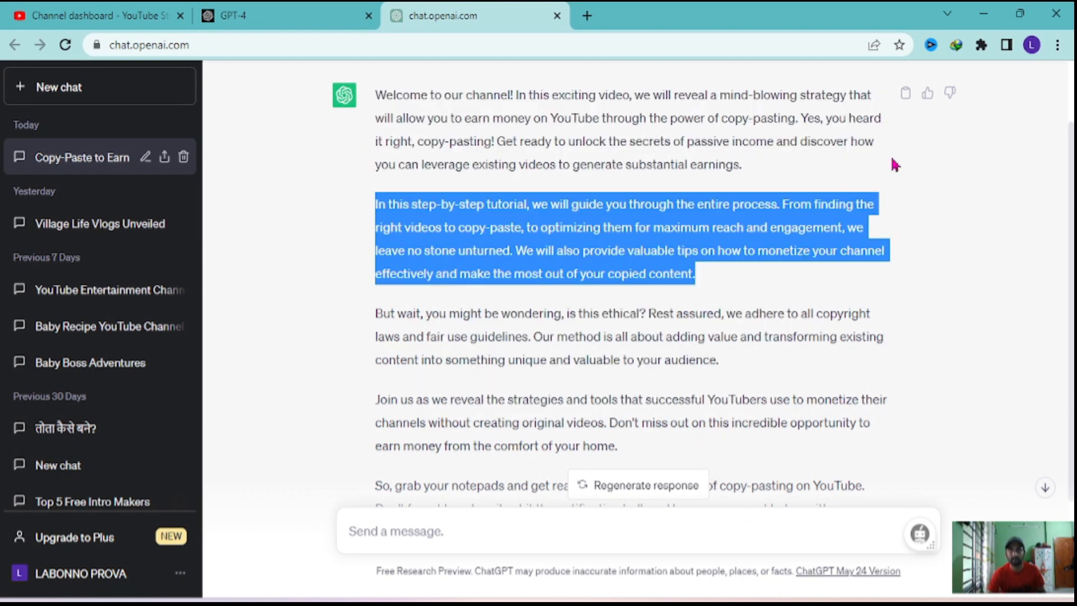
pyautogui.click(983, 13)
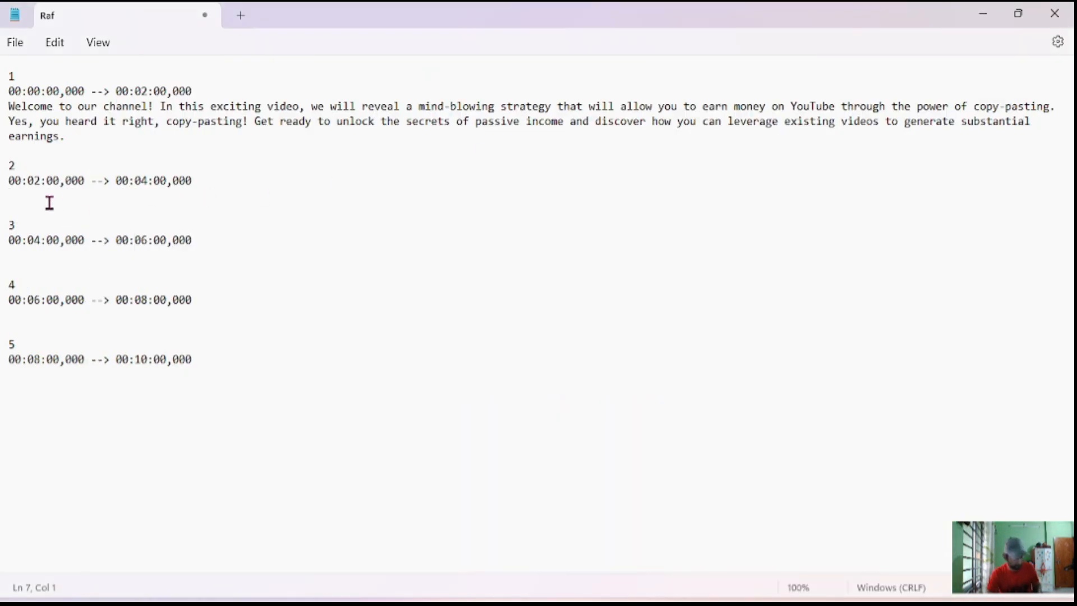
pyautogui.hotkey('ctrl', 'v')
# - Copy ChatGPT's third paragraph, "But wait, you might be wondering", and paste it under the timing of entry 3 in Notepad
pyautogui.click(18, 271)
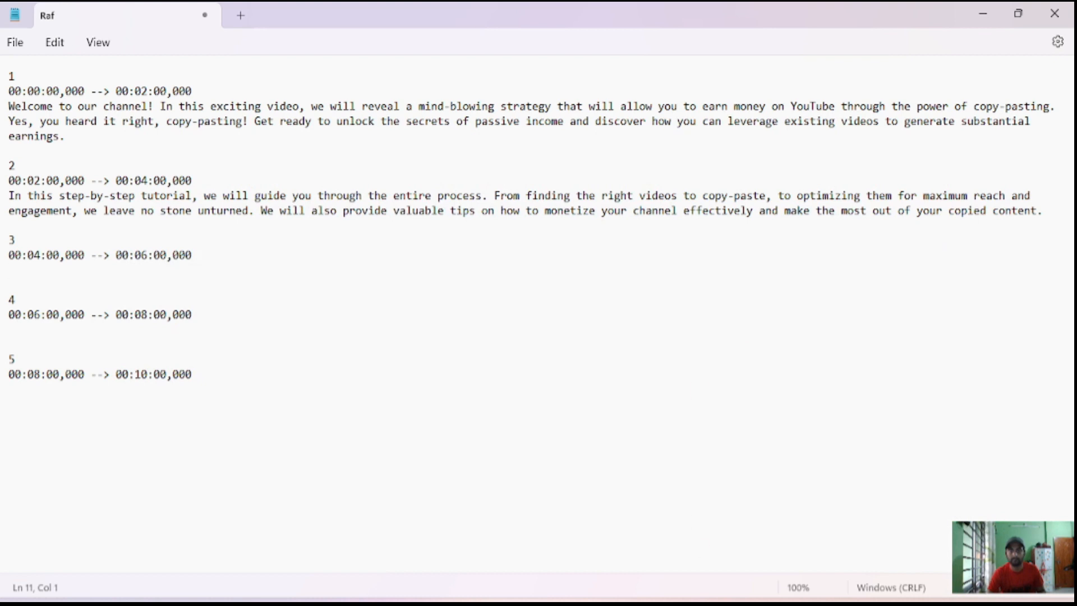
pyautogui.hotkey('alt', 'Tab')
pyautogui.moveTo(736, 367); pyautogui.dragTo(376, 314)
pyautogui.rightClick(427, 325)
pyautogui.click(452, 341)
pyautogui.hotkey('alt', 'Tab')
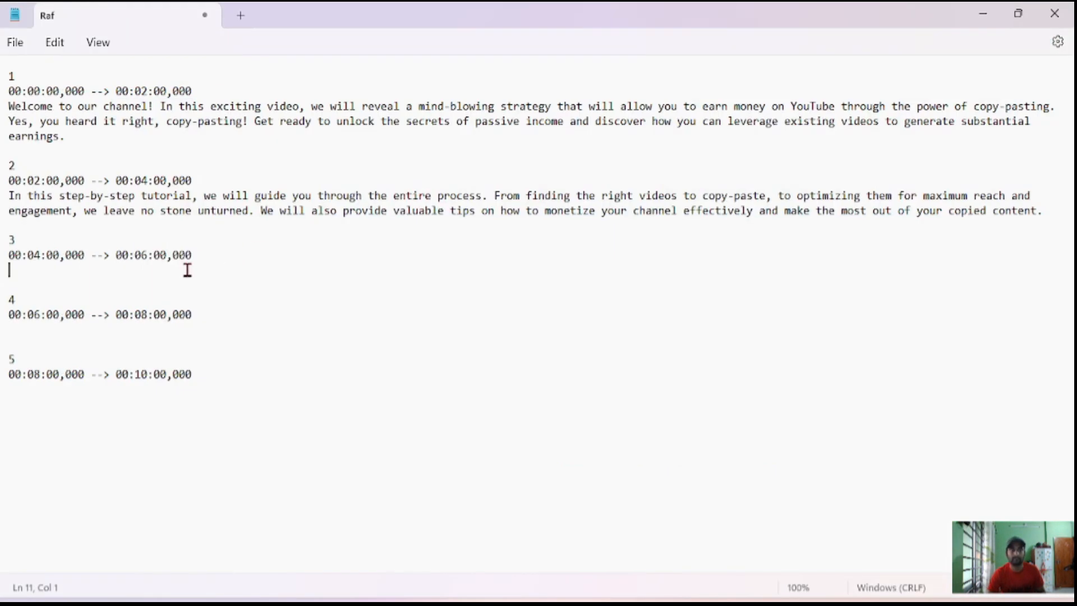
pyautogui.hotkey('ctrl', 'v')
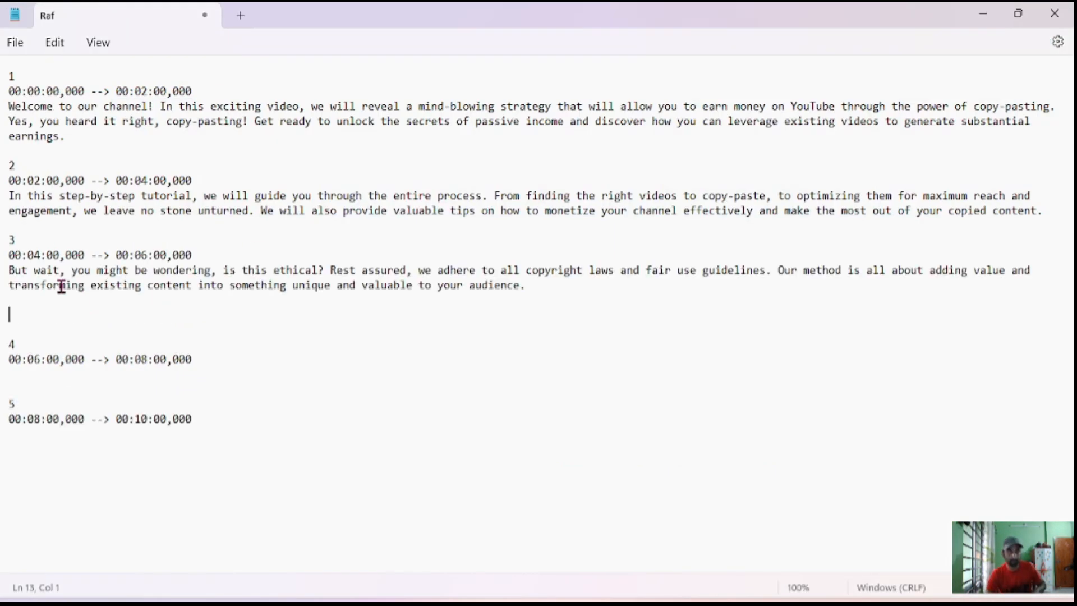
# - Copy ChatGPT's fourth paragraph, "Join us as we reveal the strategies", and paste it under the timing of entry 4 in Notepad
pyautogui.click(16, 384)
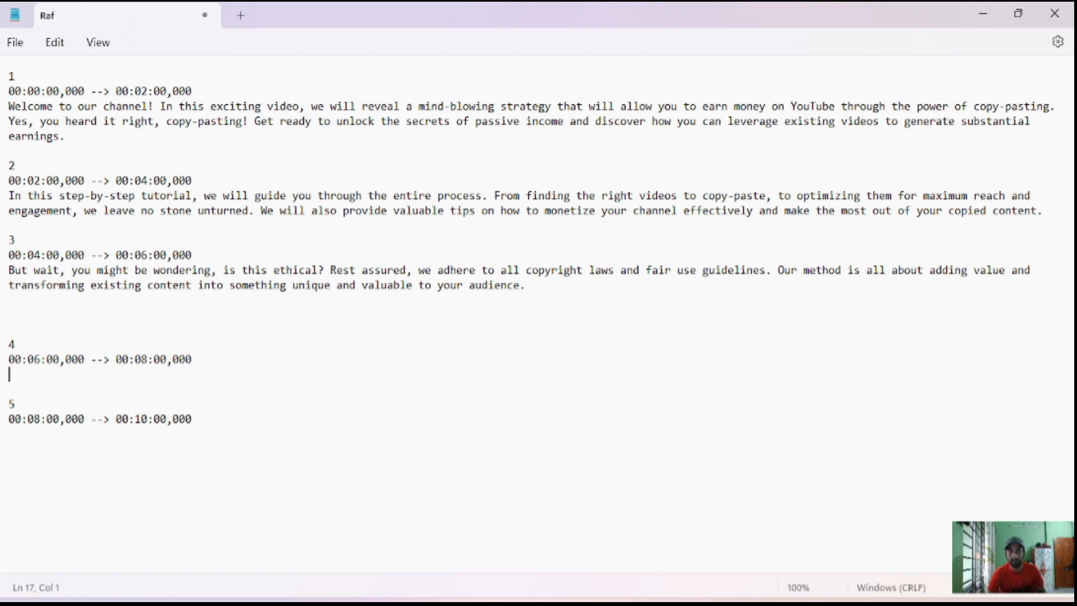
pyautogui.hotkey('alt', 'Tab')
pyautogui.moveTo(608, 446); pyautogui.dragTo(377, 403)
pyautogui.rightClick(377, 403)
pyautogui.click(450, 208)
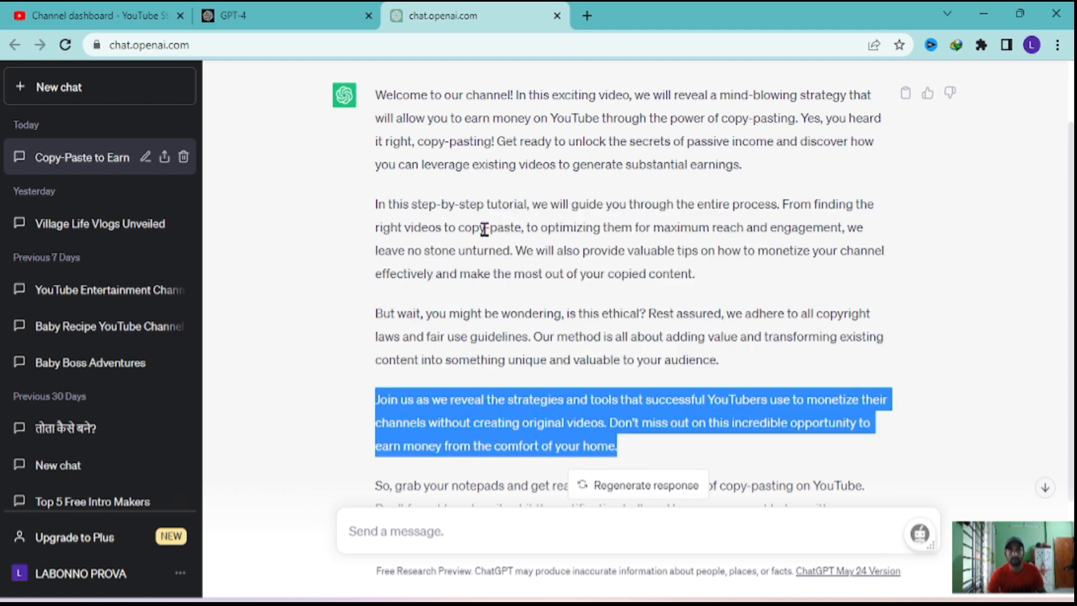
pyautogui.click(985, 15)
pyautogui.click(34, 381)
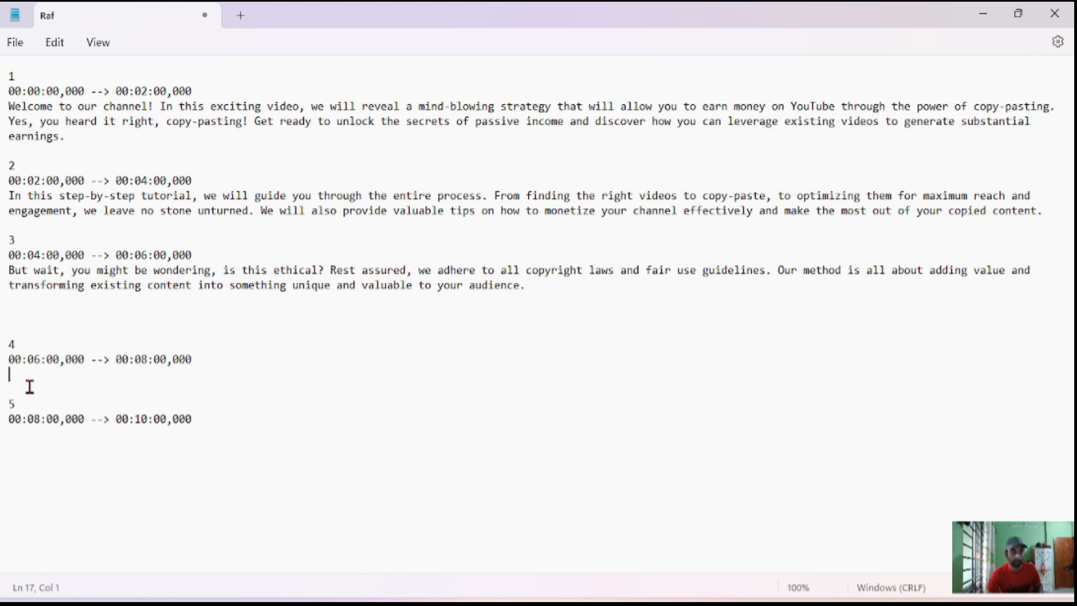
pyautogui.hotkey('ctrl', 'v')
# - Copy ChatGPT's last paragraph, "So, grab your notepads", and paste it on a new line under the timing of entry 5 in Notepad
pyautogui.click(202, 435)
pyautogui.press('Return')
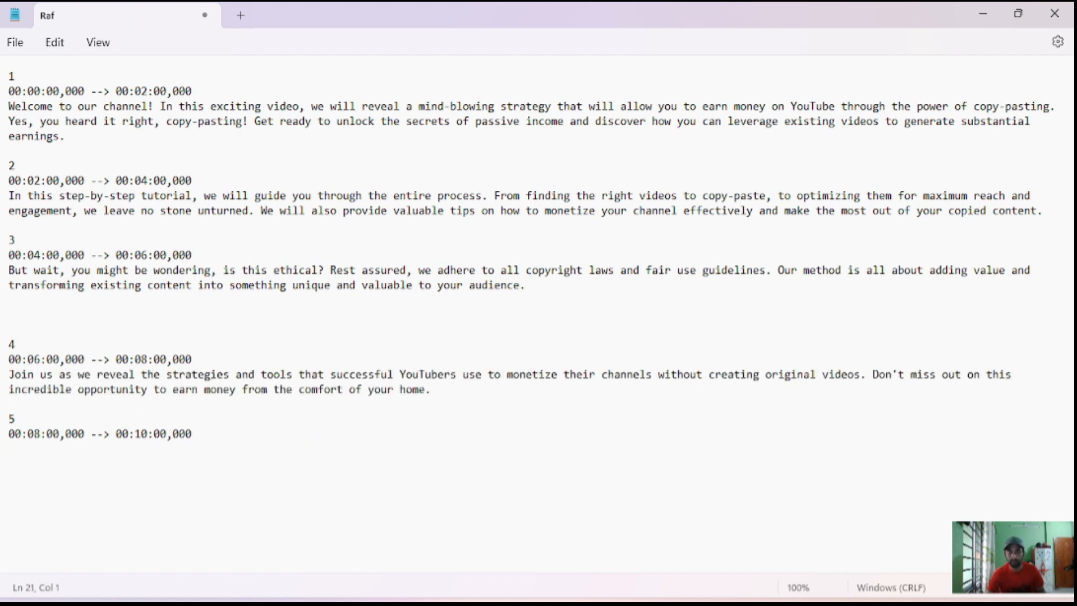
pyautogui.moveTo(745, 604)
pyautogui.click(708, 604)
pyautogui.click(964, 396)
pyautogui.scroll(-2, 947, 395)
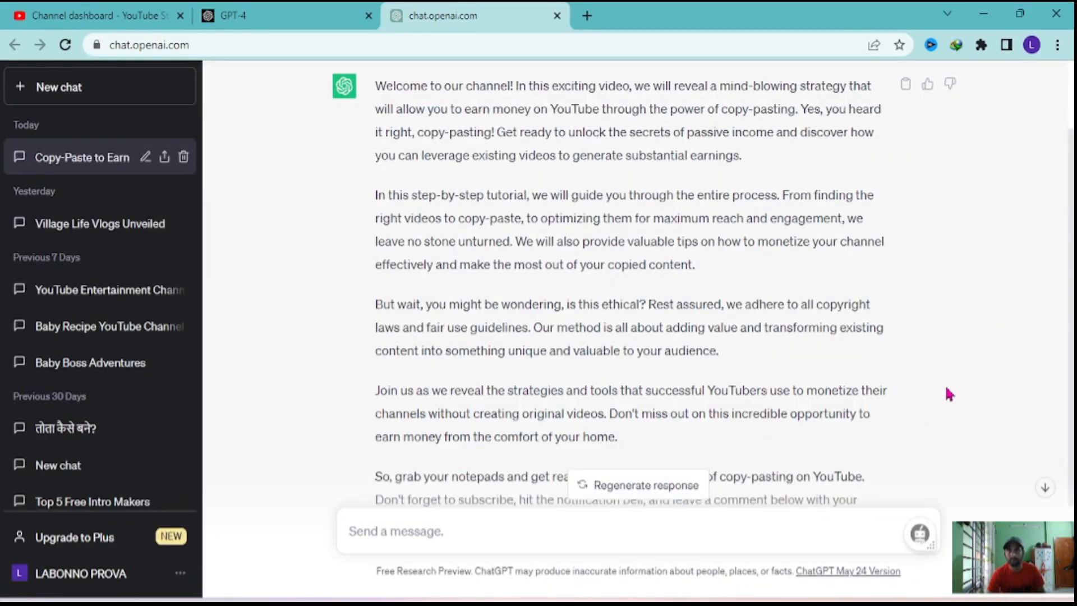
pyautogui.moveTo(846, 397); pyautogui.dragTo(379, 350)
pyautogui.rightClick(432, 365)
pyautogui.click(440, 373)
pyautogui.click(799, 266)
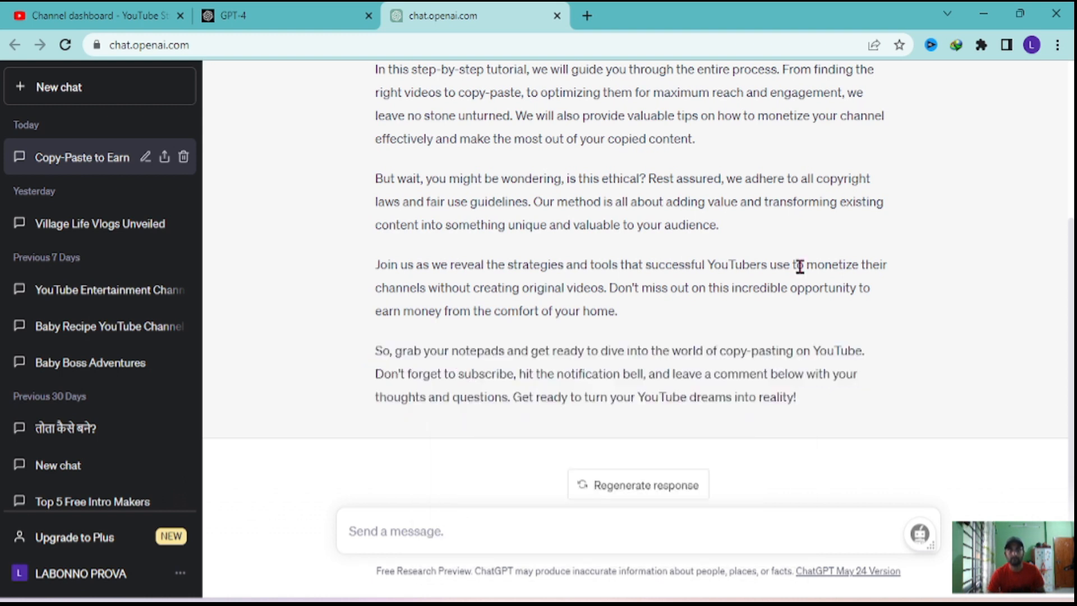
pyautogui.moveTo(802, 405); pyautogui.dragTo(372, 357)
pyautogui.rightClick(432, 355)
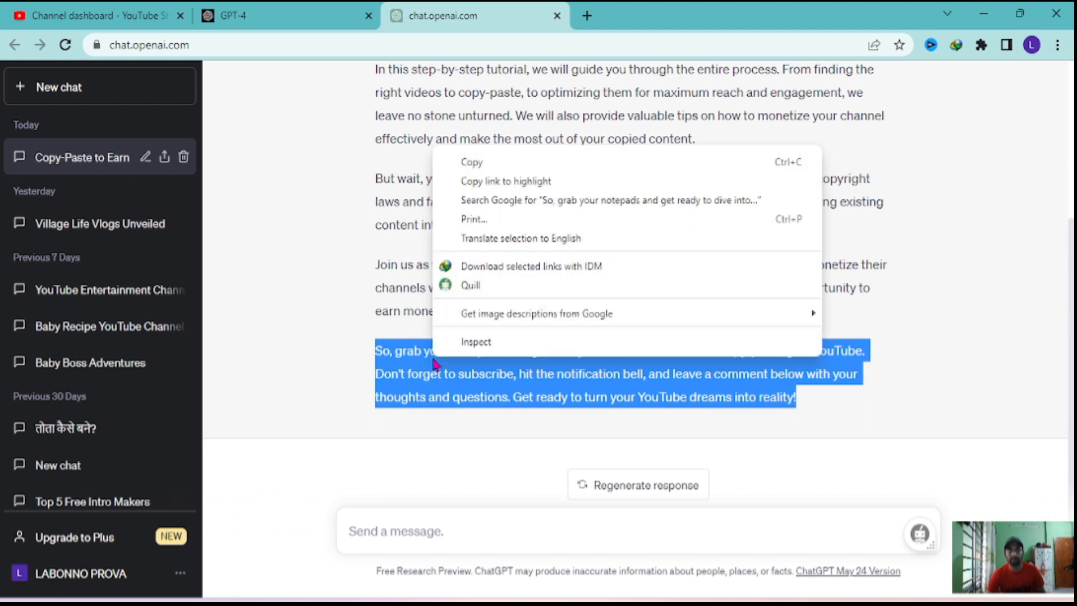
pyautogui.click(471, 163)
pyautogui.click(984, 17)
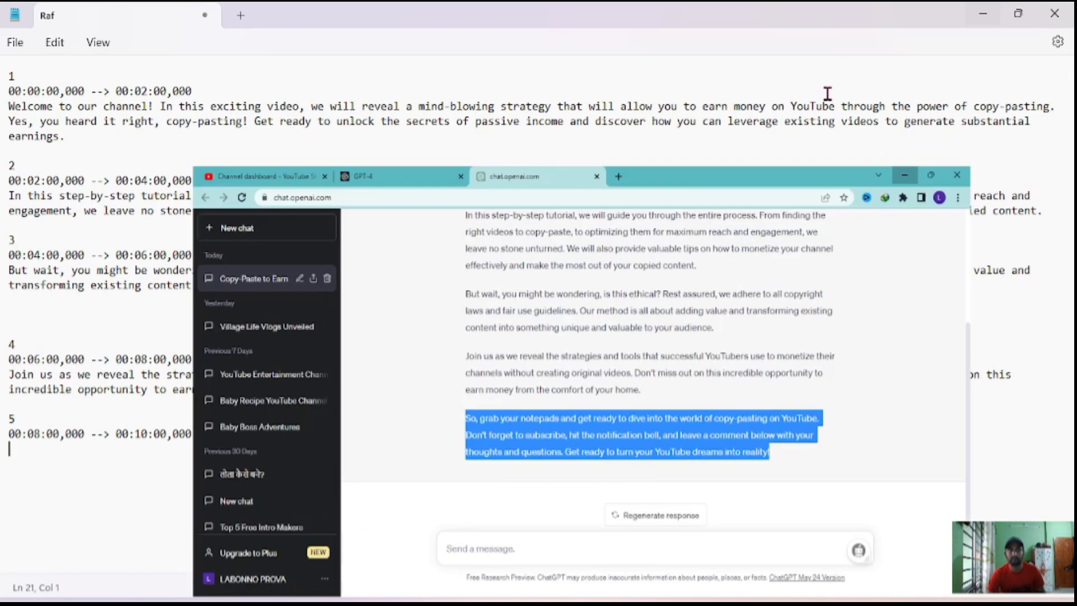
pyautogui.click(50, 471)
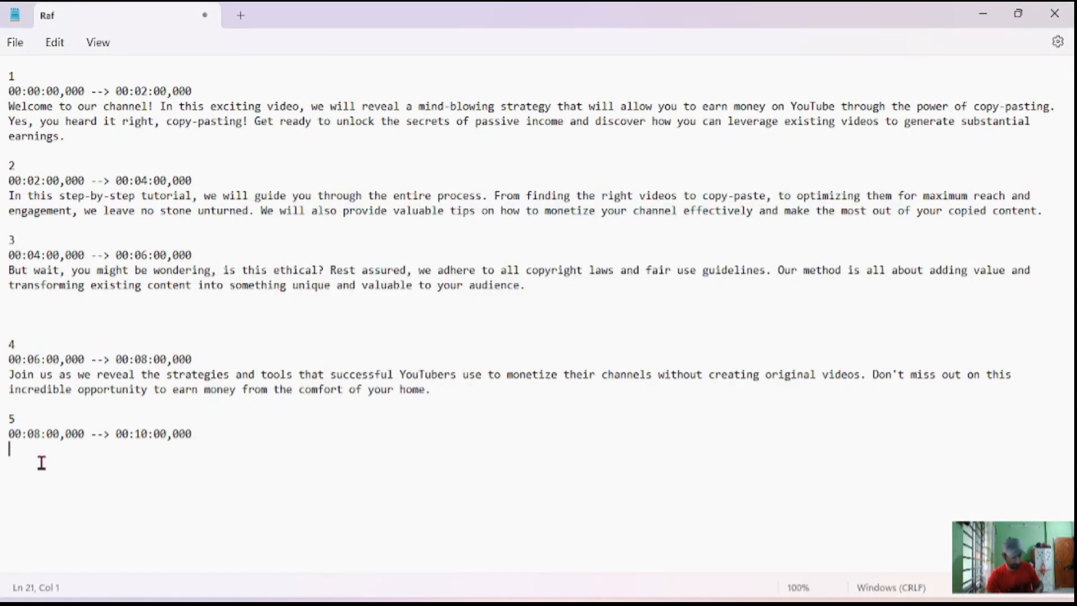
pyautogui.hotkey('ctrl', 'v')
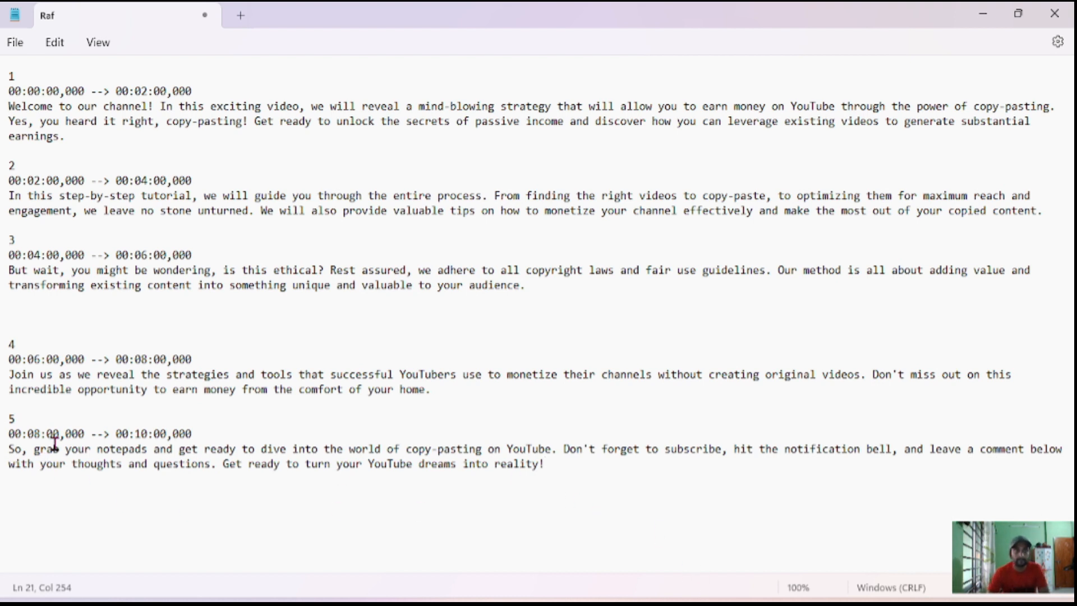
# - Remove all blank lines between the five subtitle entries
pyautogui.click(15, 399)
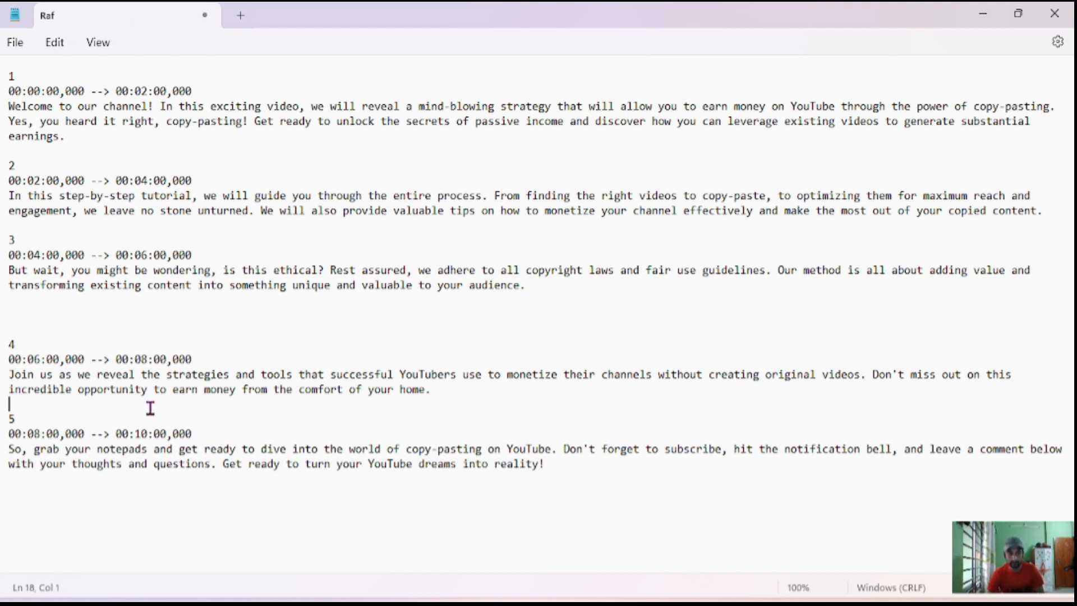
pyautogui.press('Delete')
pyautogui.press('Delete')
pyautogui.press('Delete')
pyautogui.press('Delete')
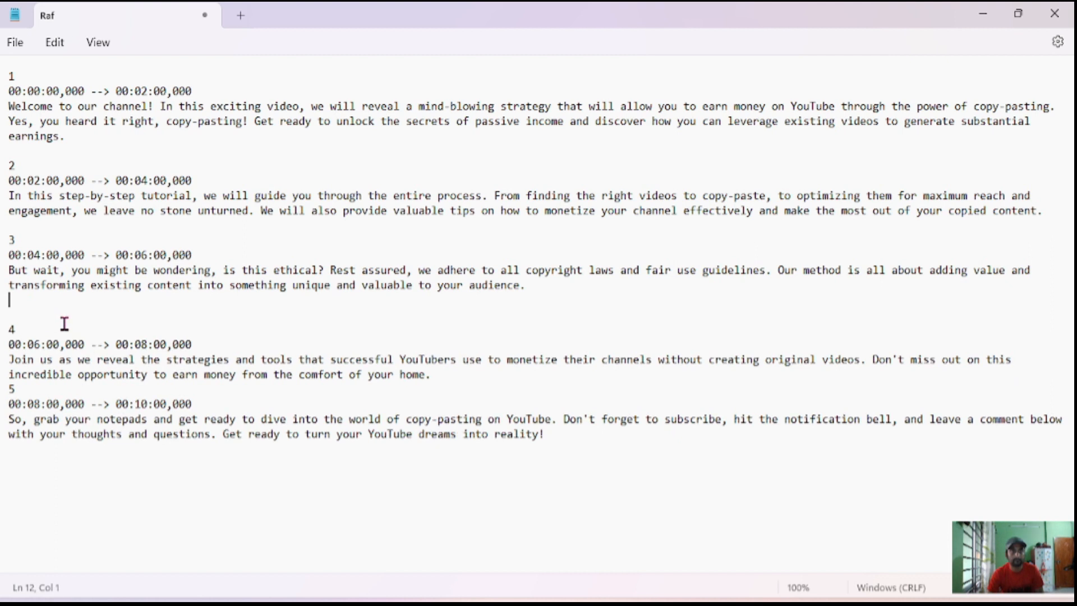
pyautogui.click(17, 224)
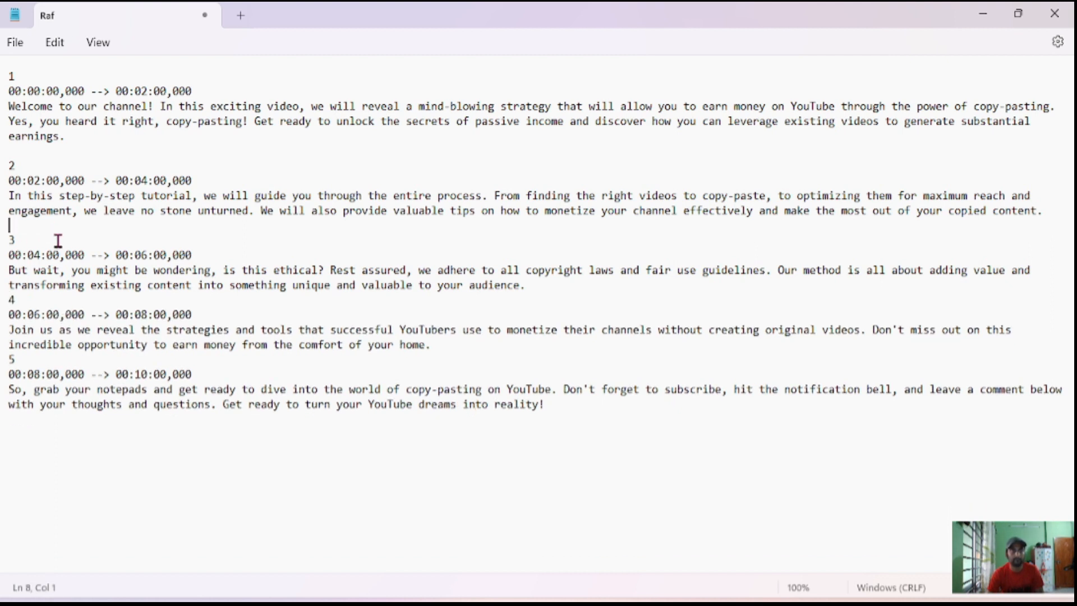
pyautogui.press('Delete')
pyautogui.click(17, 148)
pyautogui.press('Delete')
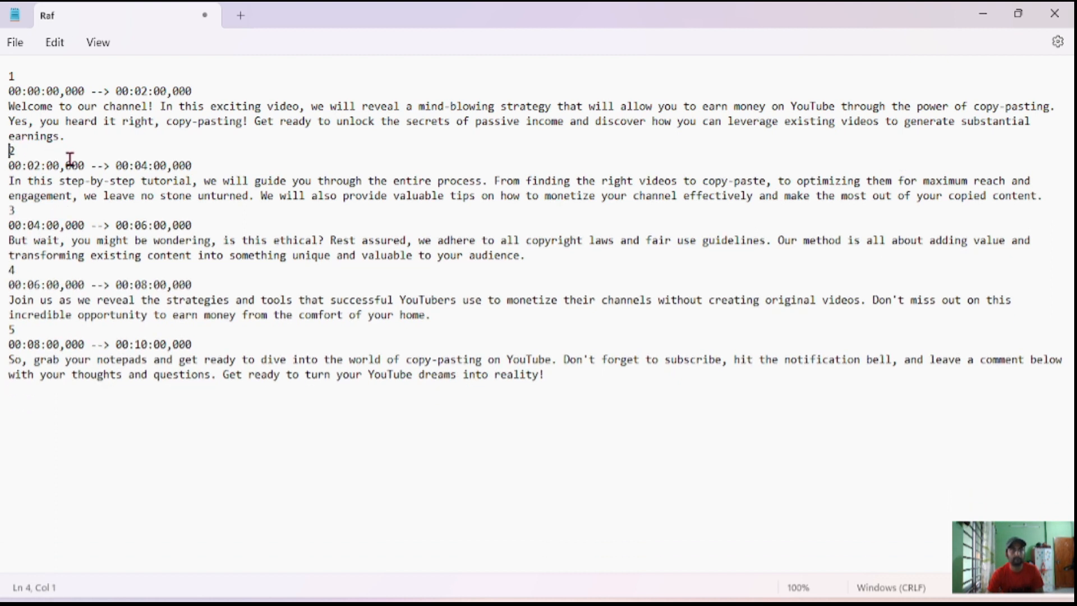
# - Review the whole subtitle text and the start and end times of entries 1 to 5
pyautogui.moveTo(604, 443); pyautogui.dragTo(45, 67)
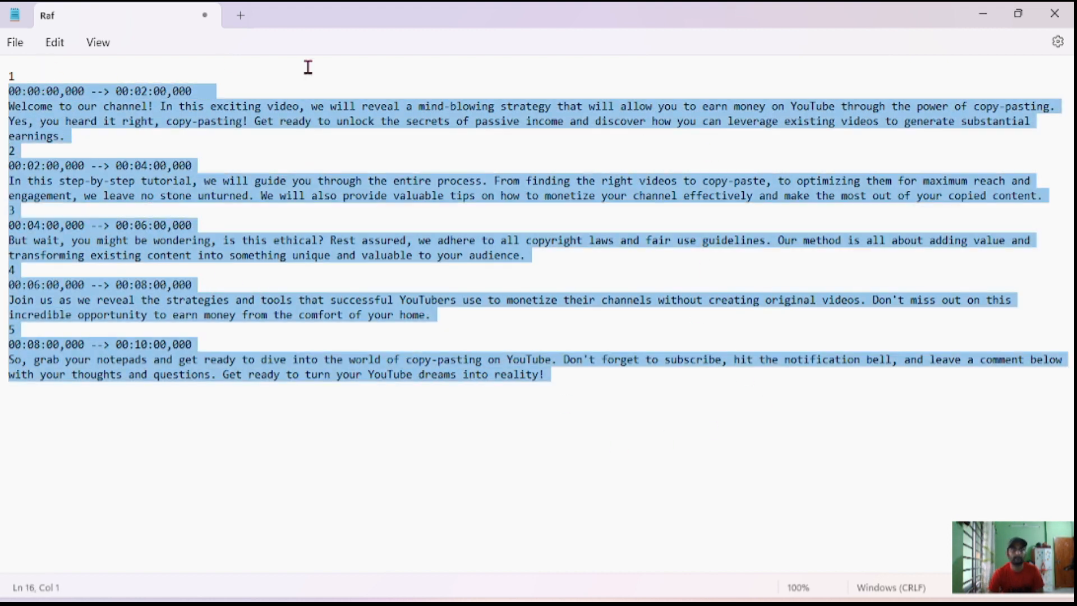
pyautogui.click(15, 71)
pyautogui.moveTo(211, 87); pyautogui.dragTo(8, 91)
pyautogui.click(262, 71)
pyautogui.moveTo(141, 164); pyautogui.dragTo(5, 165)
pyautogui.click(227, 165)
pyautogui.moveTo(209, 224); pyautogui.dragTo(29, 229)
pyautogui.moveTo(207, 284); pyautogui.dragTo(8, 284)
pyautogui.click(222, 328)
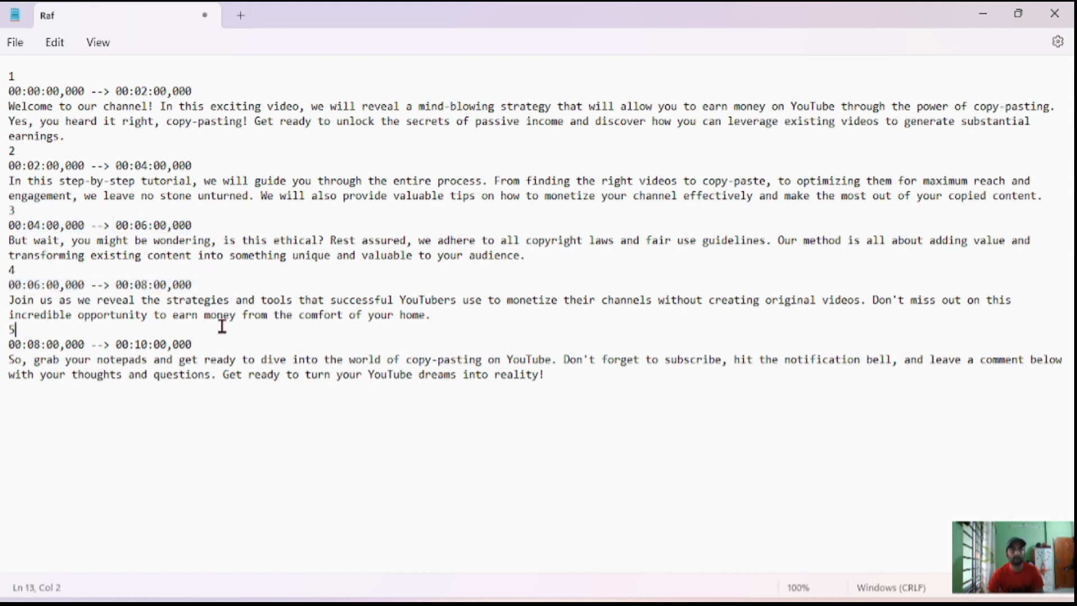
pyautogui.moveTo(110, 344); pyautogui.dragTo(46, 343)
pyautogui.click(212, 344)
# - Save the subtitle text on the Desktop under the file name youtube.srt with UTF-8 encoding and close Notepad
pyautogui.click(14, 42)
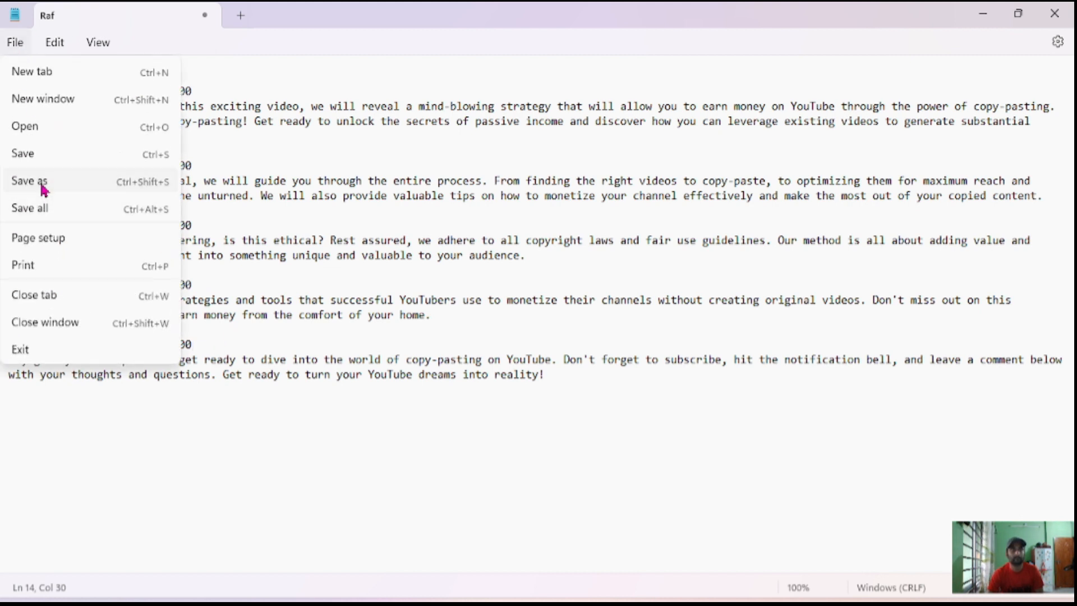
pyautogui.click(41, 180)
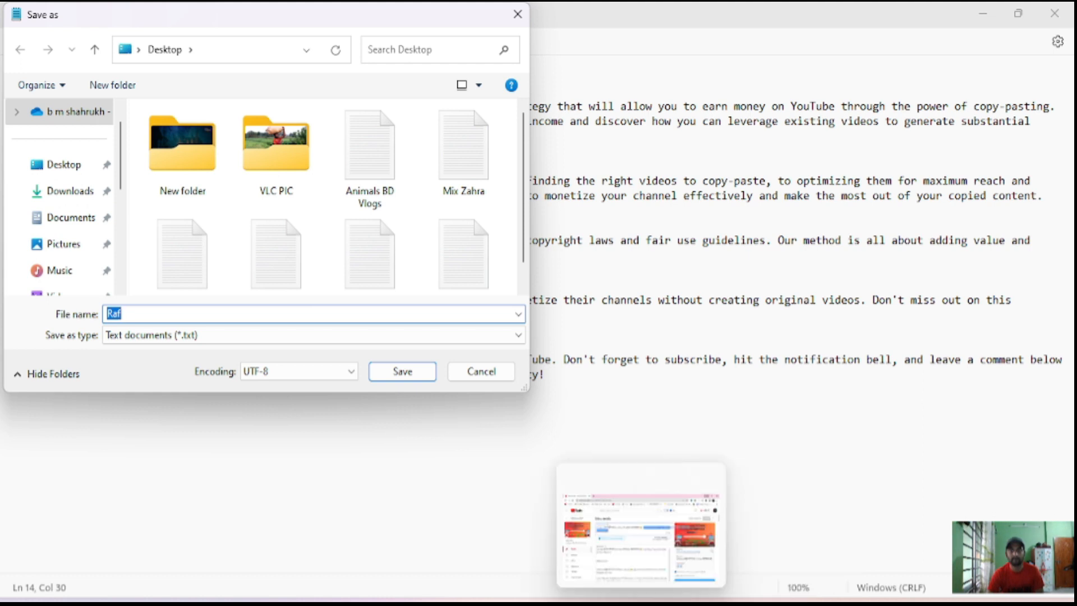
pyautogui.click(643, 600)
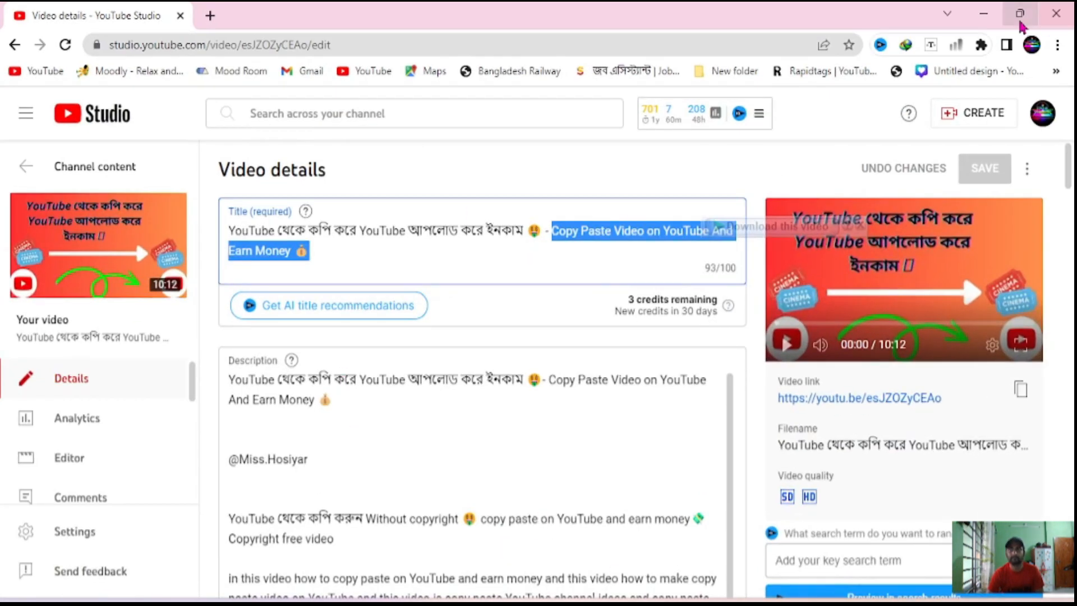
pyautogui.click(984, 13)
pyautogui.click(144, 314)
pyautogui.press('BackSpace')
pyautogui.press('BackSpace')
pyautogui.press('BackSpace')
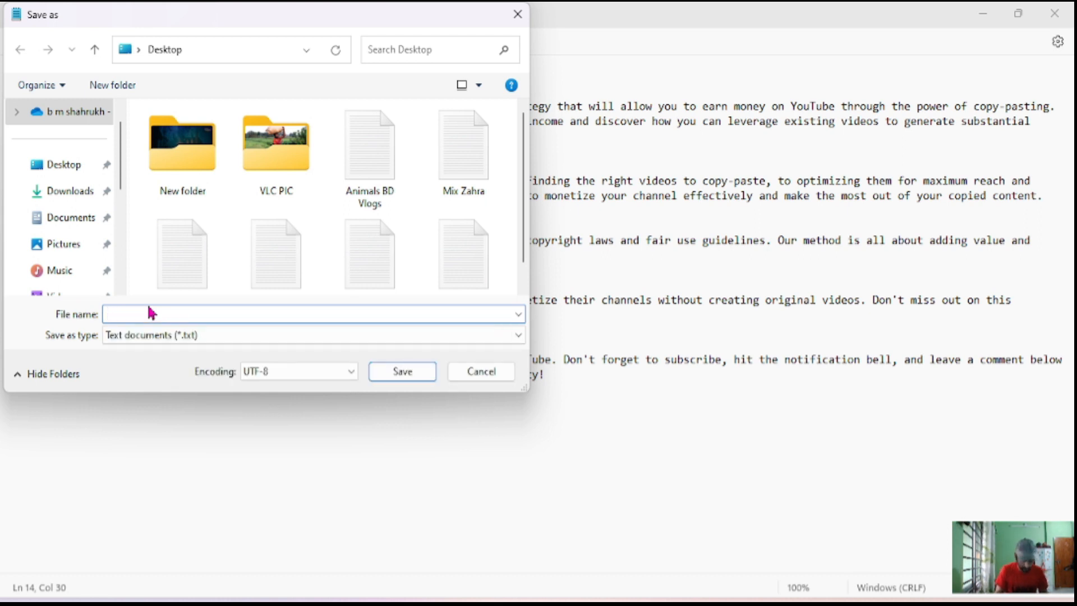
pyautogui.write('youtube')
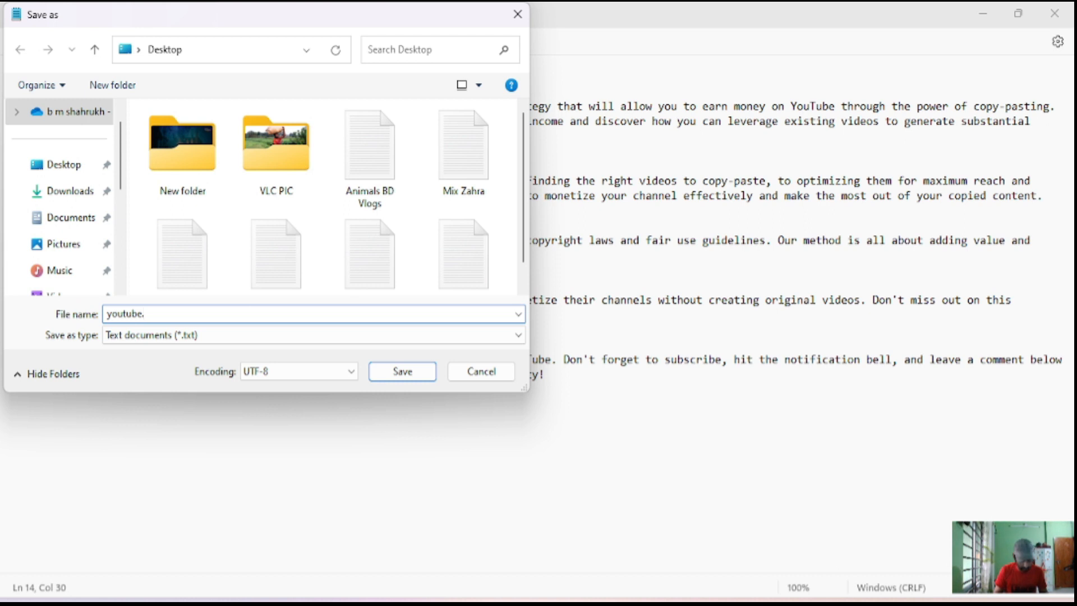
pyautogui.write('.srt')
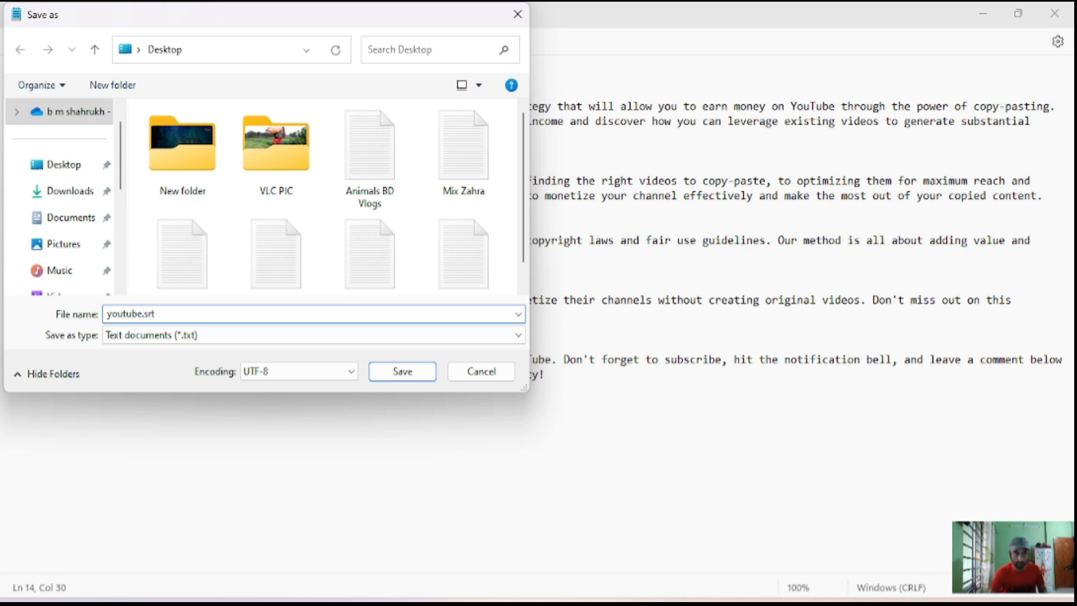
pyautogui.moveTo(182, 315); pyautogui.dragTo(105, 314)
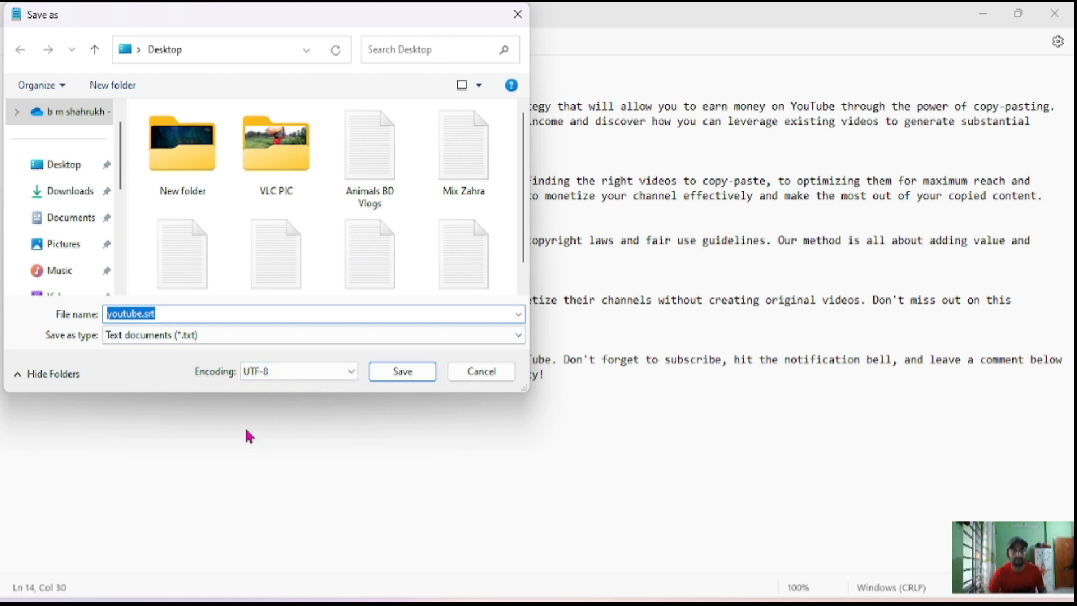
pyautogui.click(401, 371)
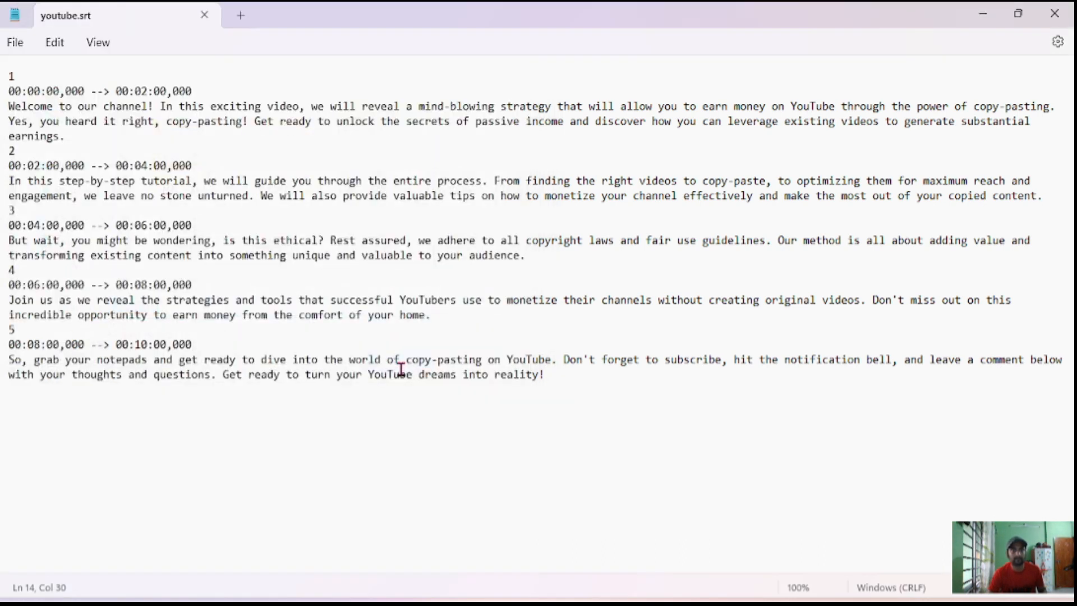
pyautogui.click(1055, 13)
# - Open the Raf text file from the desktop to check its contents, and close it again
pyautogui.rightClick(676, 115)
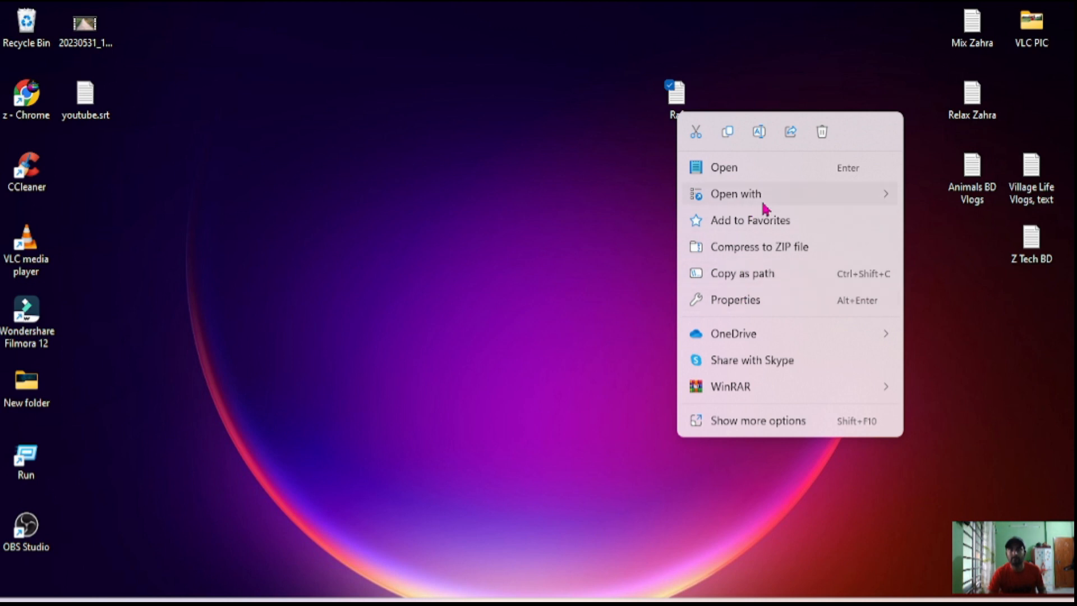
pyautogui.moveTo(772, 198)
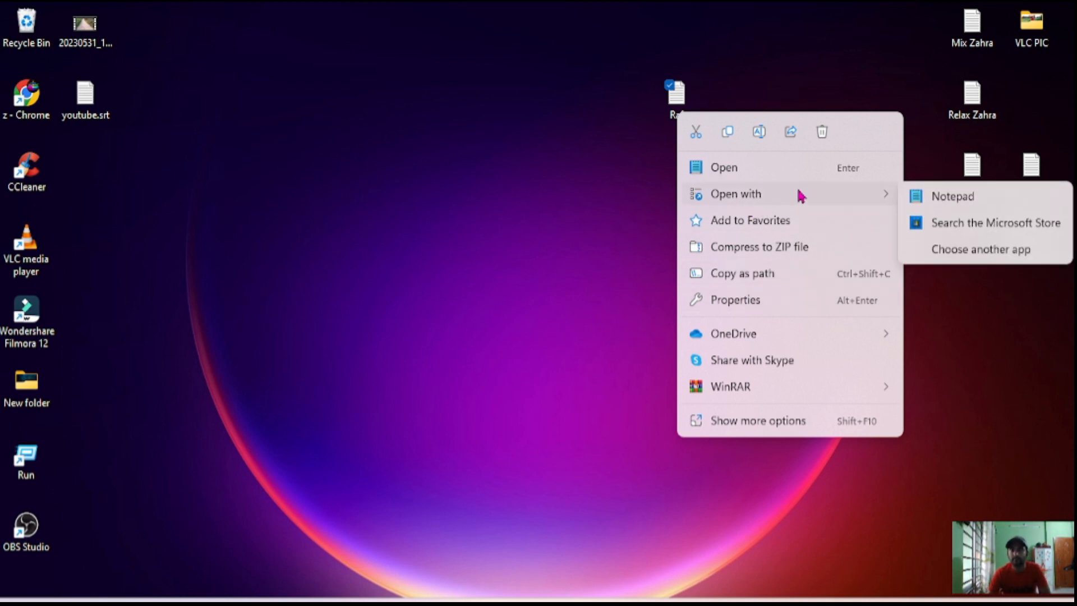
pyautogui.click(722, 171)
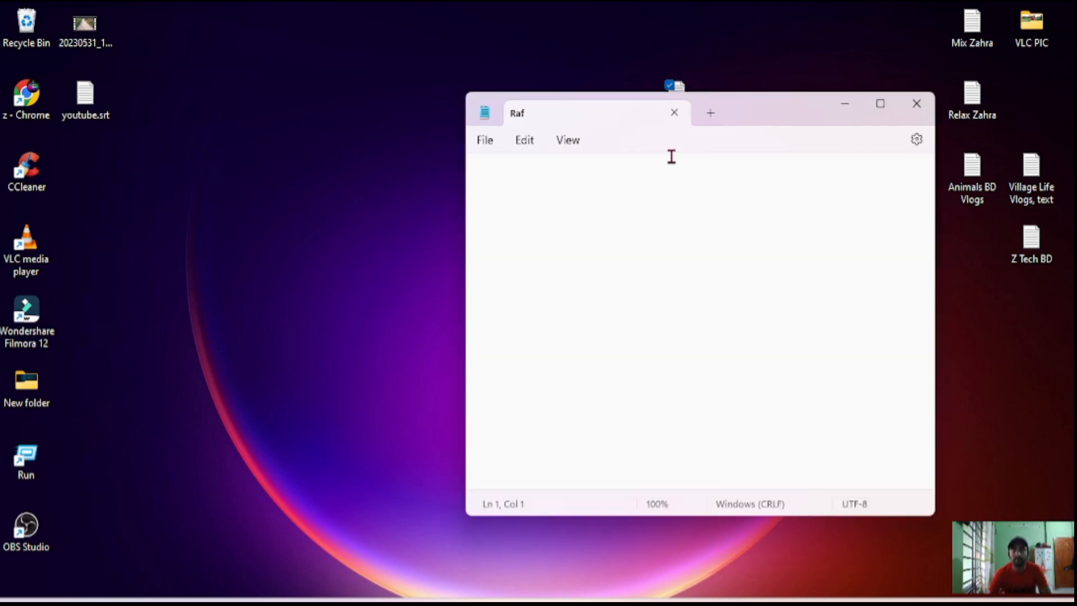
pyautogui.click(916, 104)
pyautogui.doubleClick(694, 115)
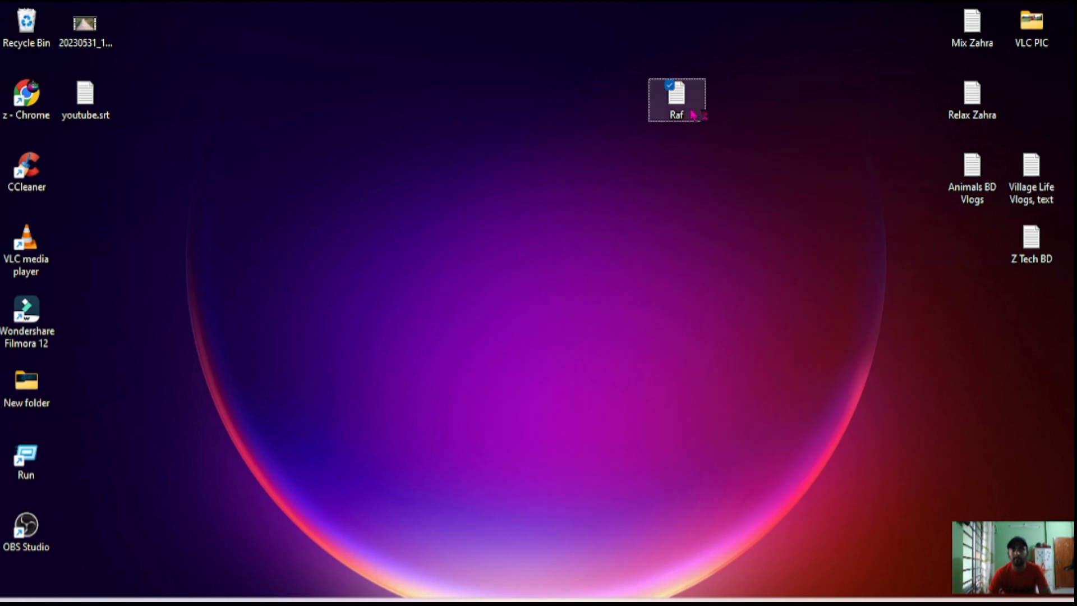
pyautogui.doubleClick(892, 117)
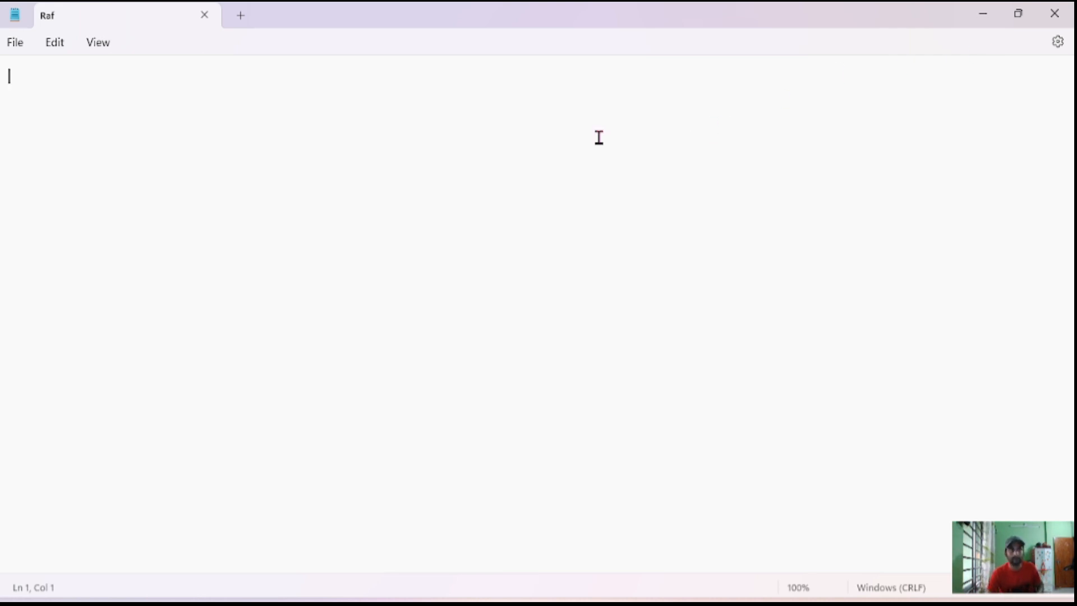
pyautogui.click(1053, 14)
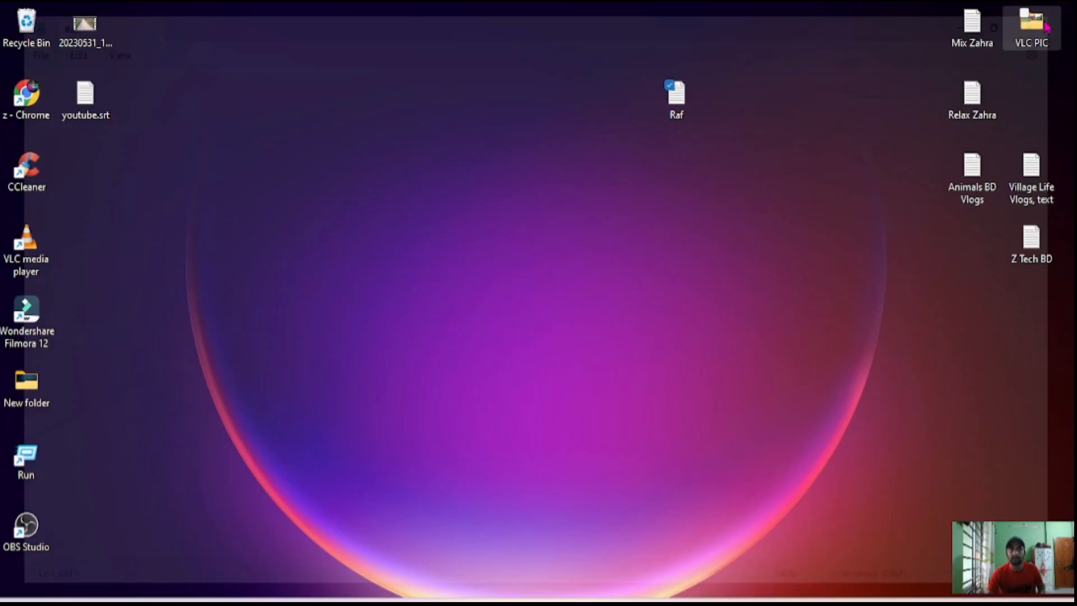
# - Move the Raf file next to the other text files on the desktop and place youtube.srt in the empty area
pyautogui.moveTo(676, 95); pyautogui.dragTo(914, 28)
pyautogui.click(89, 101)
pyautogui.click(347, 117)
pyautogui.moveTo(87, 104); pyautogui.dragTo(446, 114)
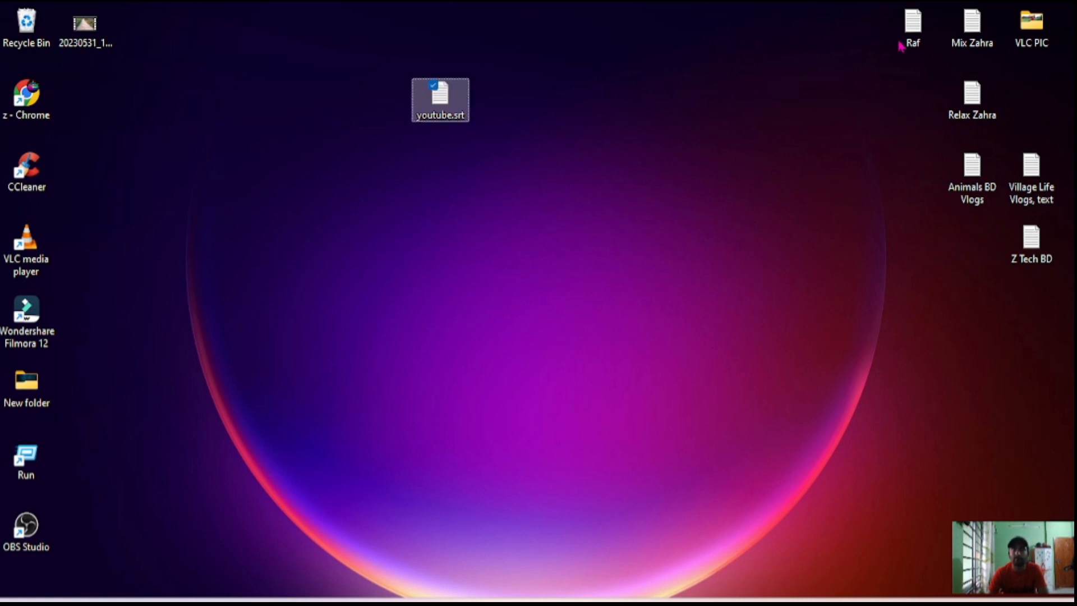
# - Reopen the Raf file in Notepad and write youtube.srt in it as an example of the file name
pyautogui.click(914, 33)
pyautogui.doubleClick(914, 34)
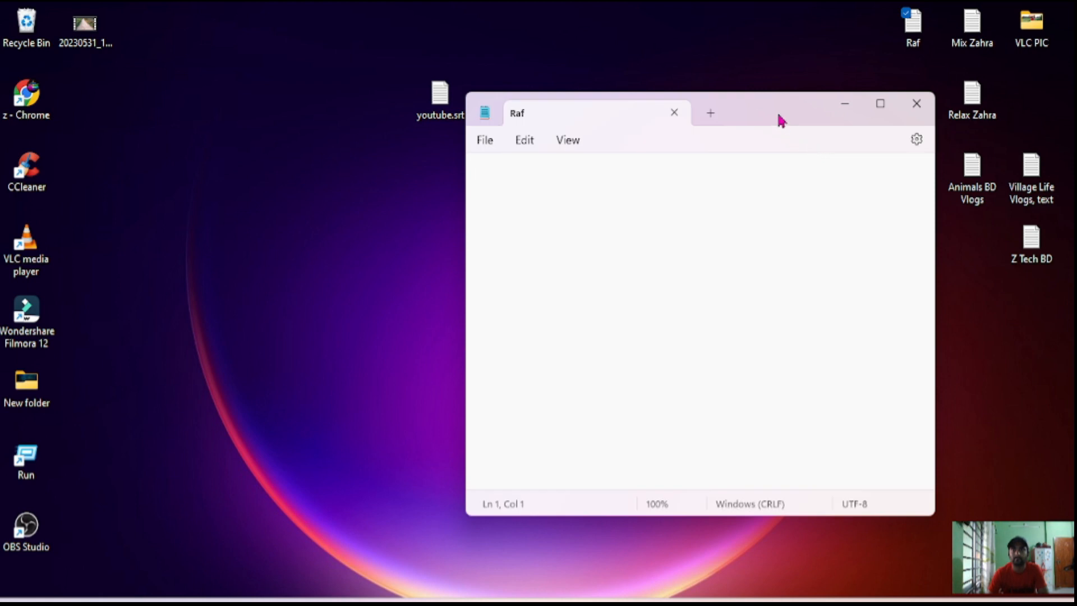
pyautogui.moveTo(777, 115); pyautogui.dragTo(647, 164)
pyautogui.click(833, 146)
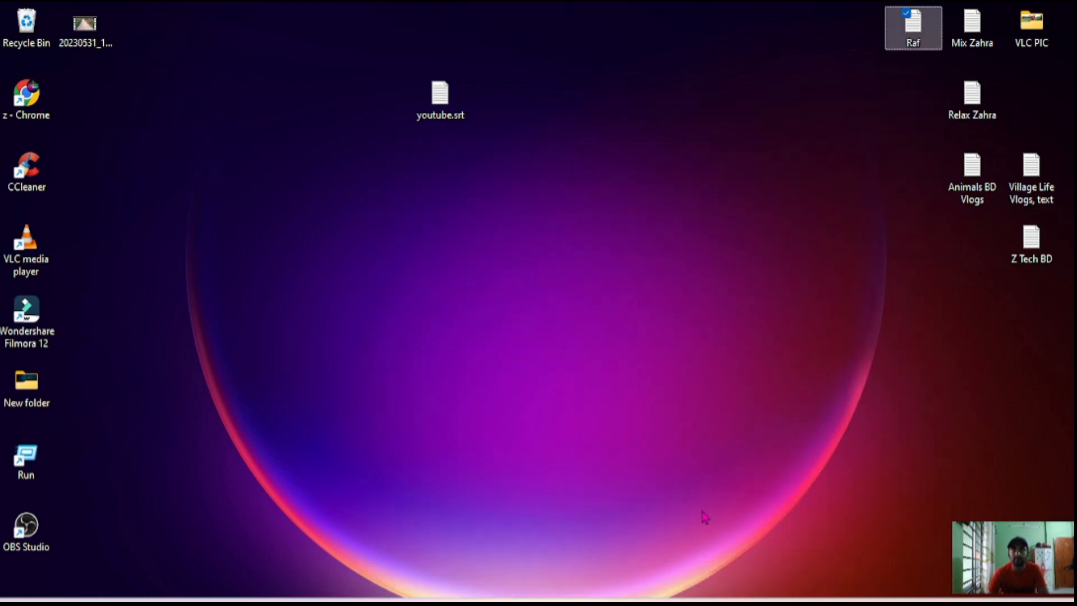
pyautogui.doubleClick(909, 34)
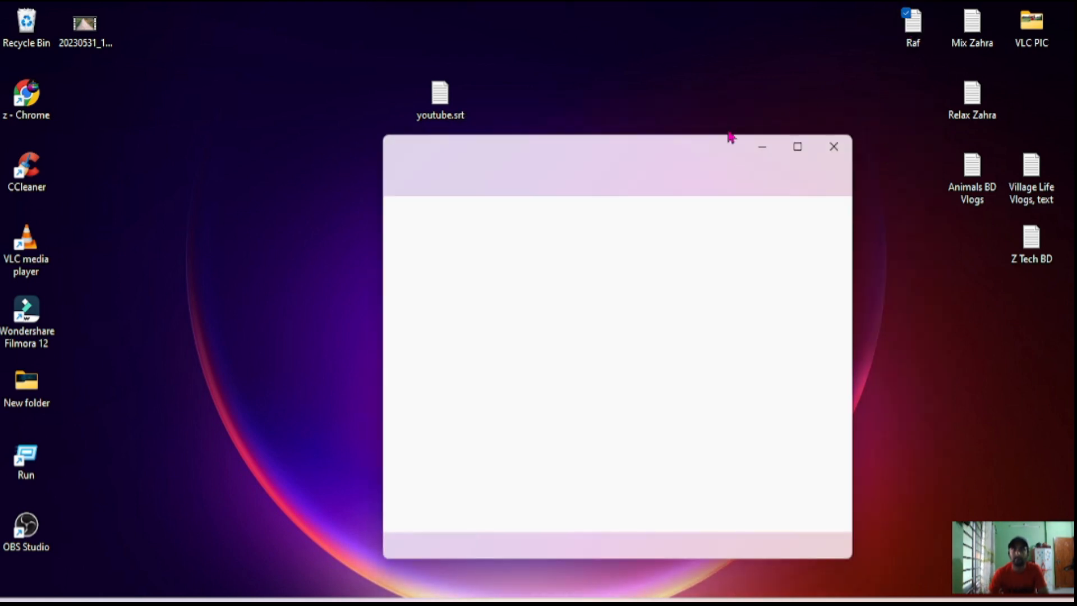
pyautogui.moveTo(673, 159); pyautogui.dragTo(513, 170)
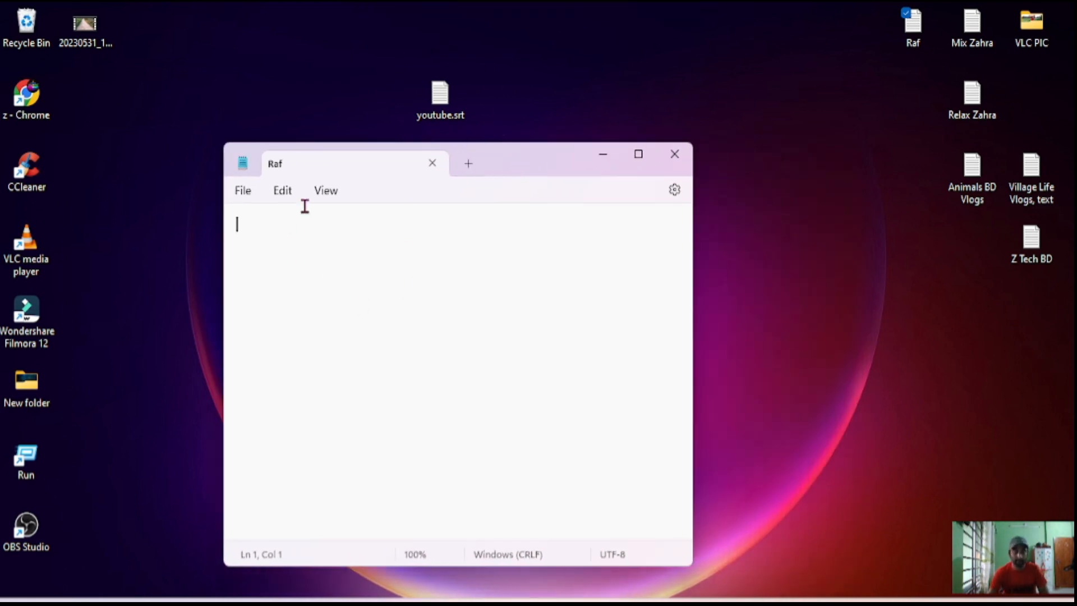
pyautogui.write('youtube')
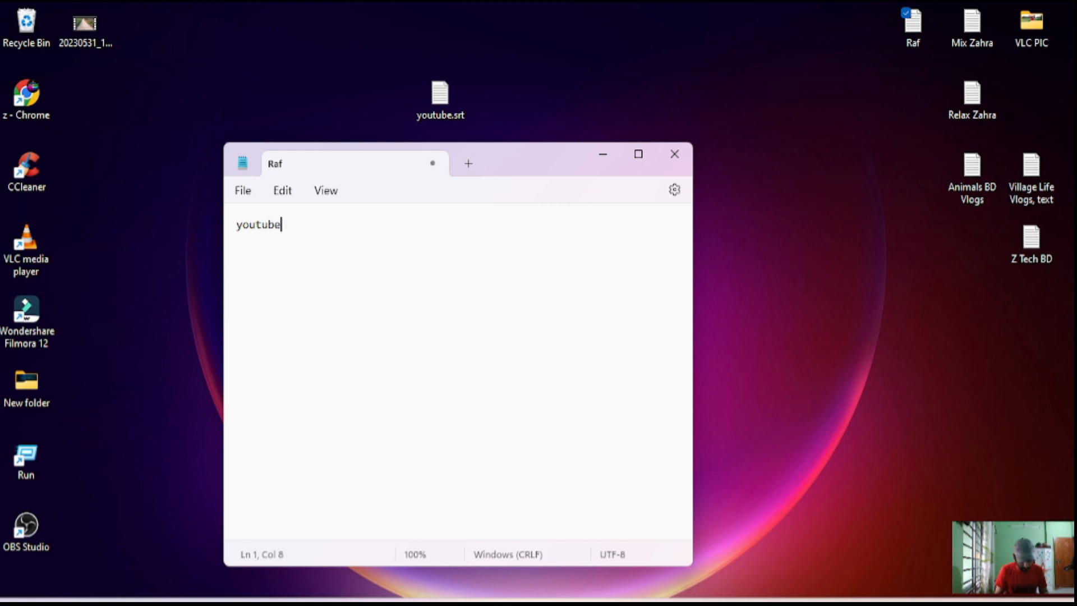
pyautogui.write('.srt')
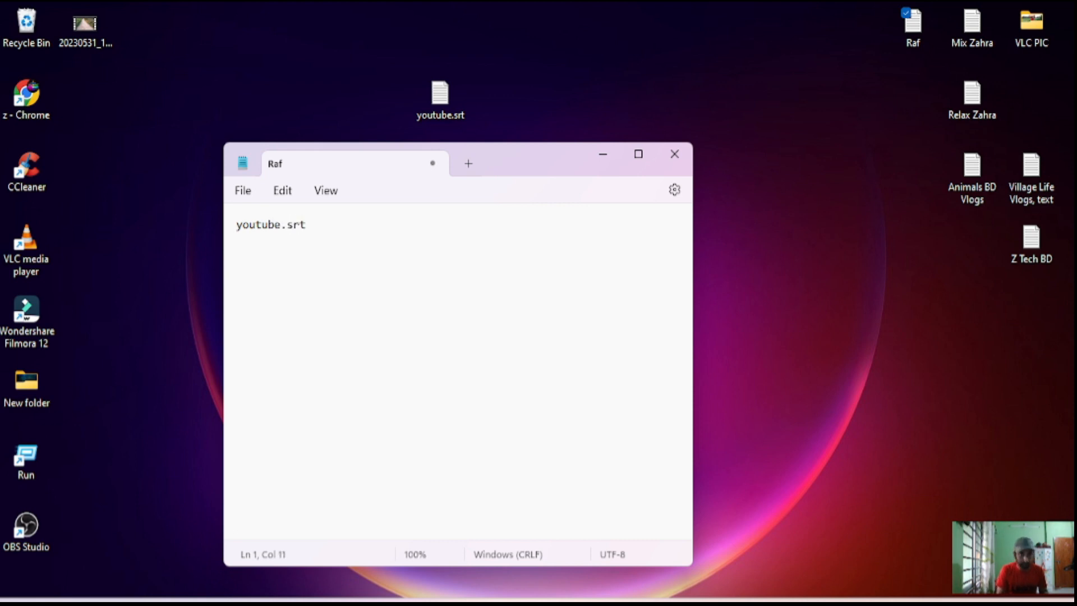
# - Select the example text youtube.srt and enlarge it to 370% zoom to examine the file name and extension
pyautogui.moveTo(337, 233); pyautogui.dragTo(192, 229)
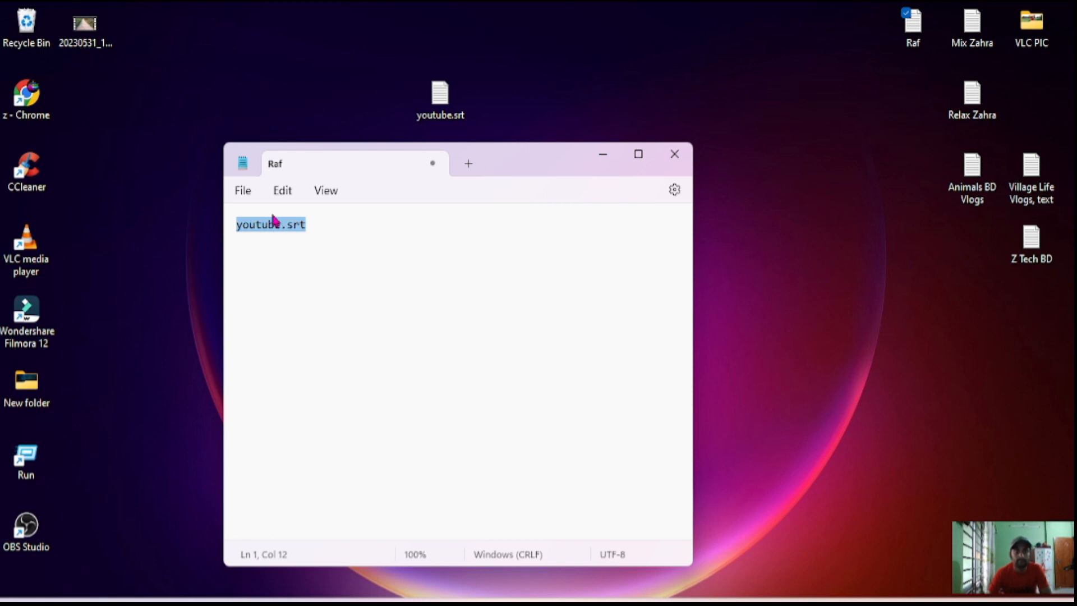
pyautogui.click(325, 193)
pyautogui.moveTo(473, 228)
pyautogui.click(555, 226)
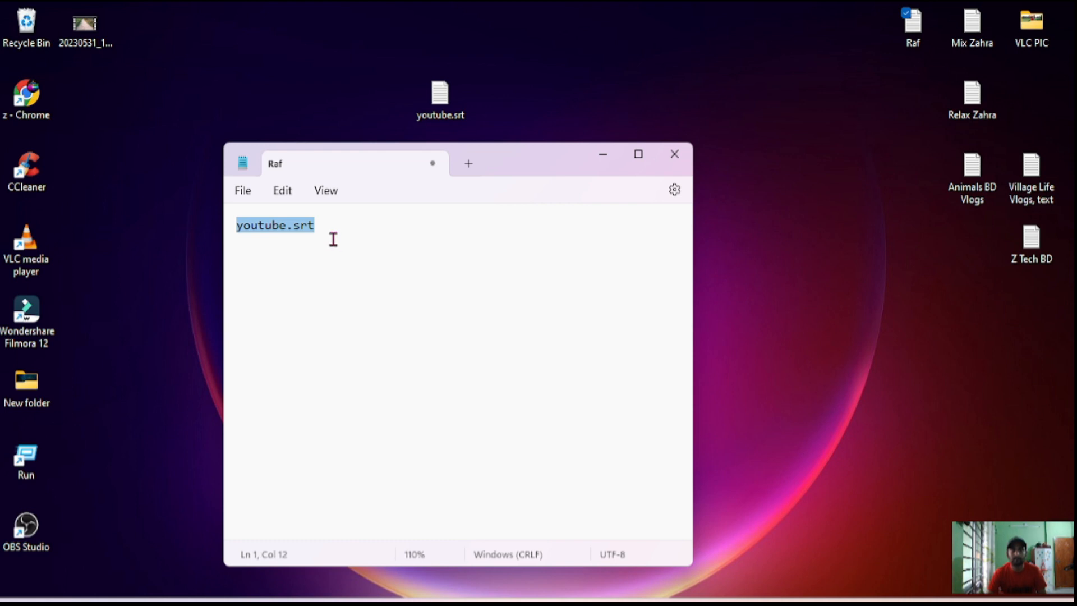
pyautogui.click(296, 229)
pyautogui.moveTo(331, 230); pyautogui.dragTo(210, 226)
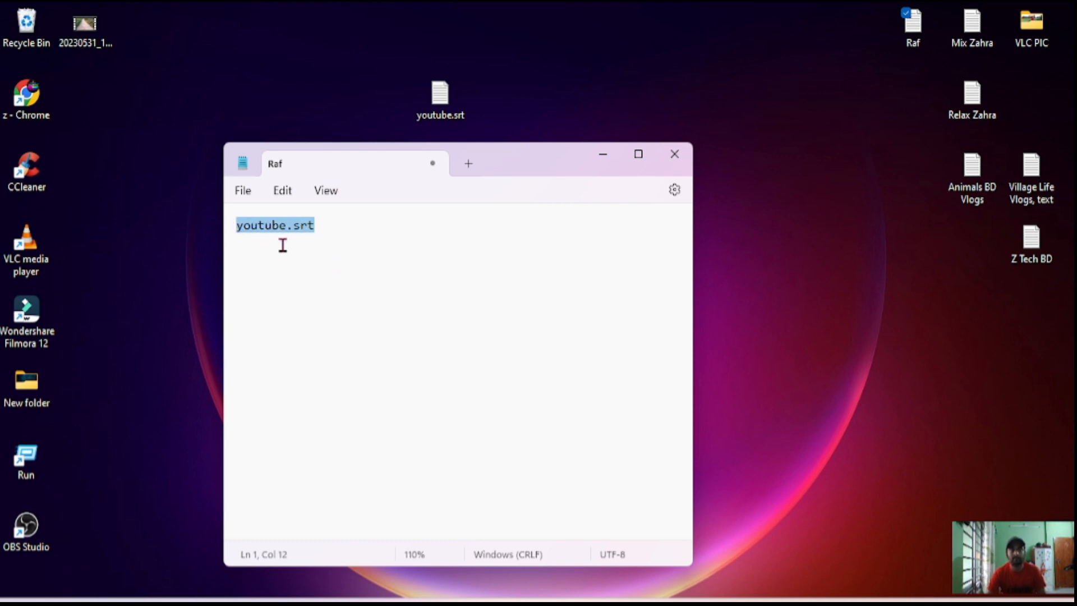
pyautogui.click(332, 193)
pyautogui.moveTo(471, 222)
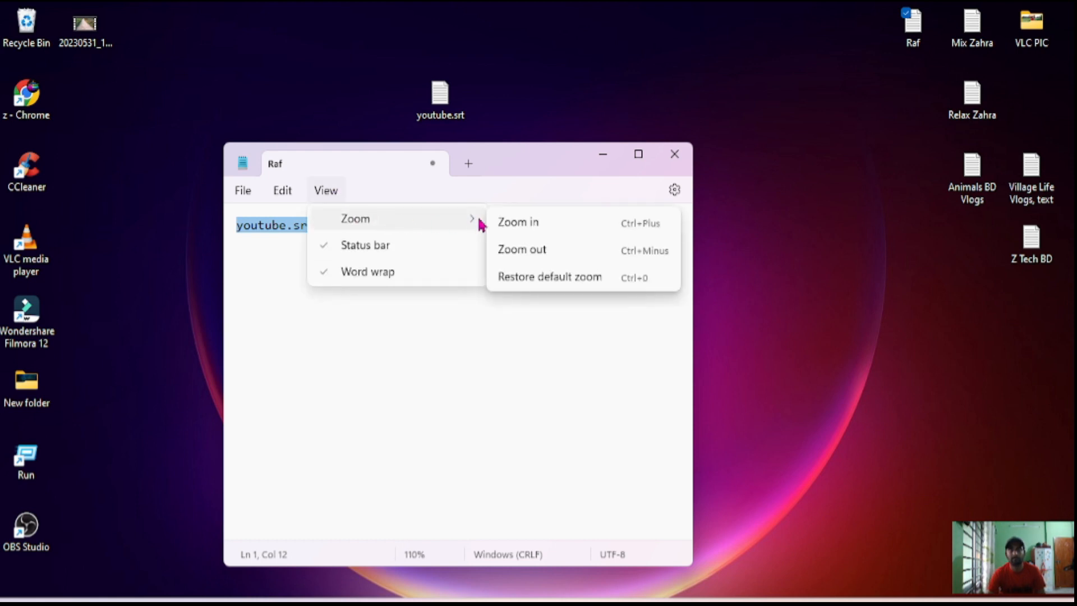
pyautogui.click(293, 257)
pyautogui.moveTo(335, 234); pyautogui.dragTo(226, 222)
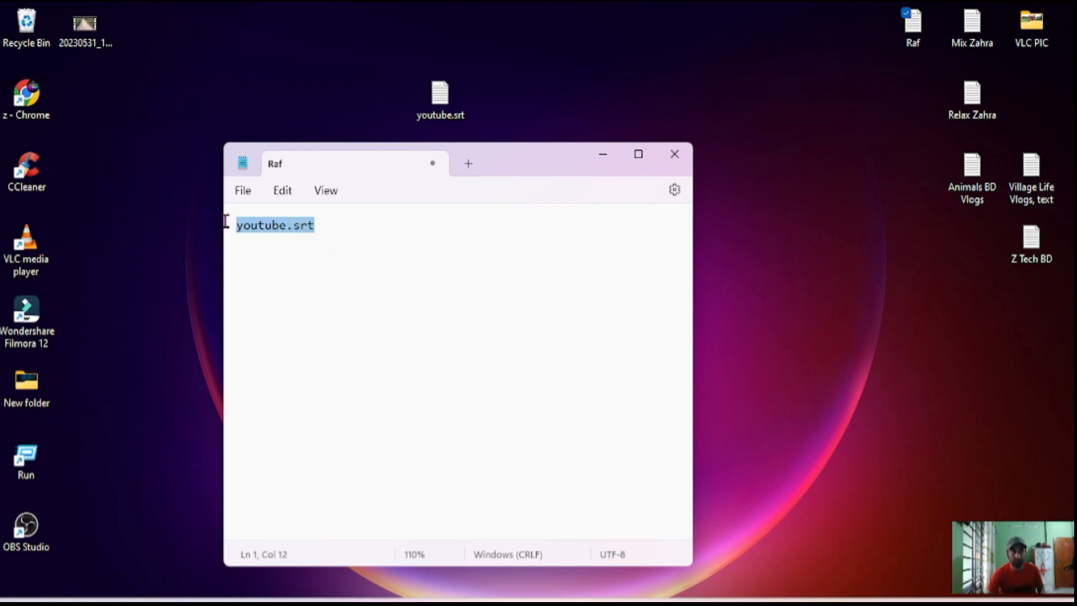
pyautogui.hotkey('ctrl', '+')
pyautogui.hotkey('ctrl', '+')
pyautogui.hotkey('ctrl', '+')
pyautogui.hotkey('ctrl', '+')
pyautogui.hotkey('ctrl', '+')
pyautogui.hotkey('ctrl', '+')
pyautogui.hotkey('ctrl', '+')
pyautogui.hotkey('ctrl', '+')
pyautogui.hotkey('ctrl', '+')
pyautogui.hotkey('ctrl', '+')
pyautogui.hotkey('ctrl', '+')
pyautogui.hotkey('ctrl', '+')
pyautogui.hotkey('ctrl', '+')
pyautogui.hotkey('ctrl', '+')
pyautogui.hotkey('ctrl', '+')
pyautogui.hotkey('ctrl', '+')
pyautogui.hotkey('ctrl', '+')
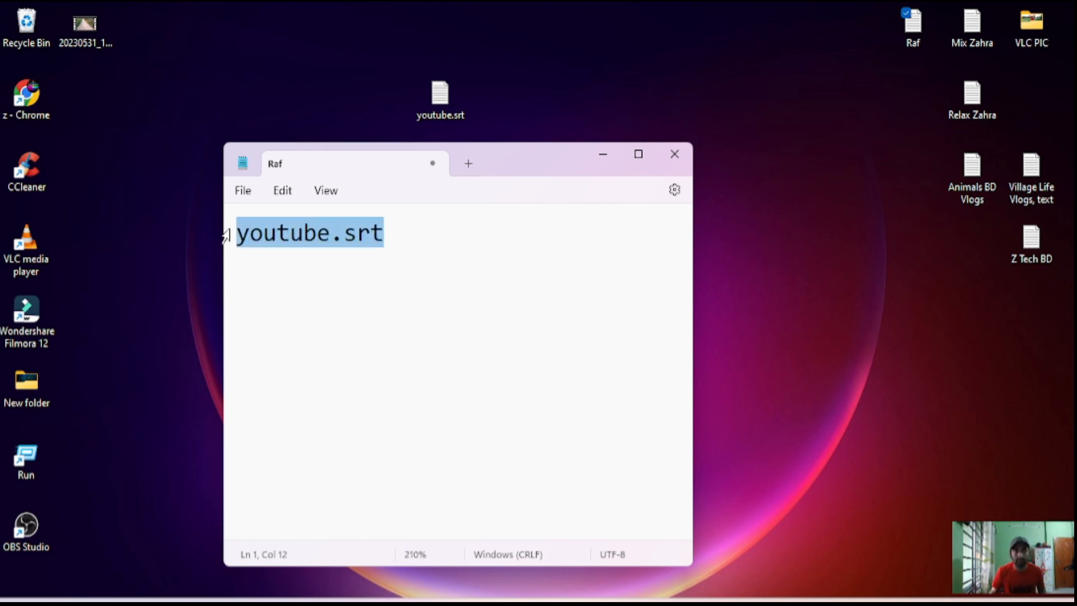
pyautogui.hotkey('ctrl', '+')
pyautogui.hotkey('ctrl', '+')
pyautogui.hotkey('ctrl', '+')
pyautogui.hotkey('ctrl', '+')
pyautogui.hotkey('ctrl', '+')
pyautogui.hotkey('ctrl', '+')
pyautogui.hotkey('ctrl', '+')
pyautogui.hotkey('ctrl', '+')
pyautogui.hotkey('ctrl', '+')
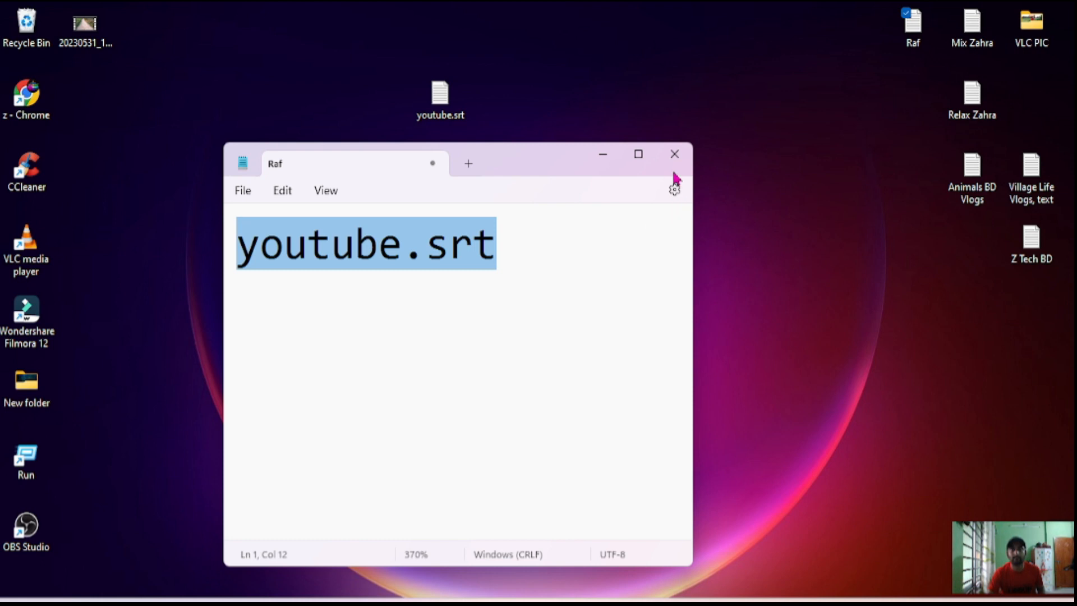
# - Close the Raf file without saving the example text and return to the desktop
pyautogui.click(674, 154)
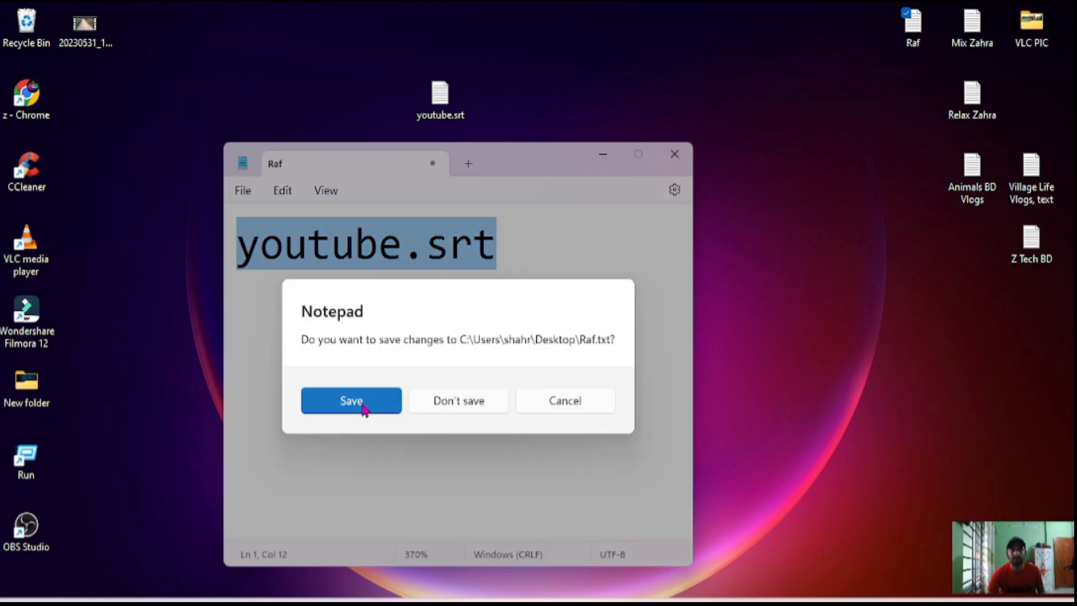
pyautogui.click(442, 405)
pyautogui.rightClick(604, 205)
pyautogui.click(649, 270)
# - Switch to YouTube Studio in Chrome and open the details of the 10:12 copy-paste video from the channel content
pyautogui.click(672, 598)
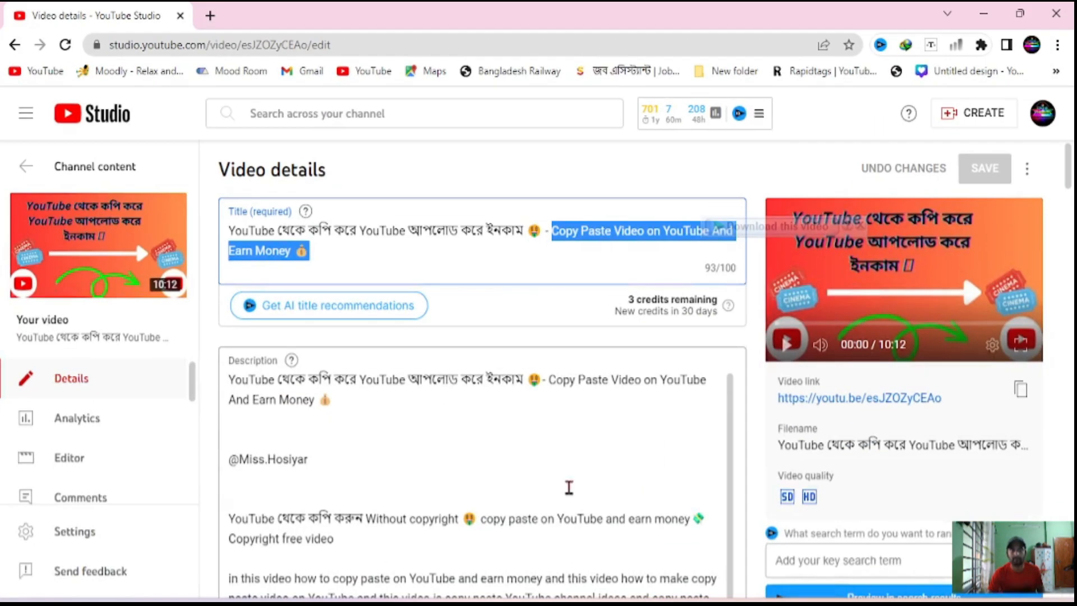
pyautogui.click(29, 167)
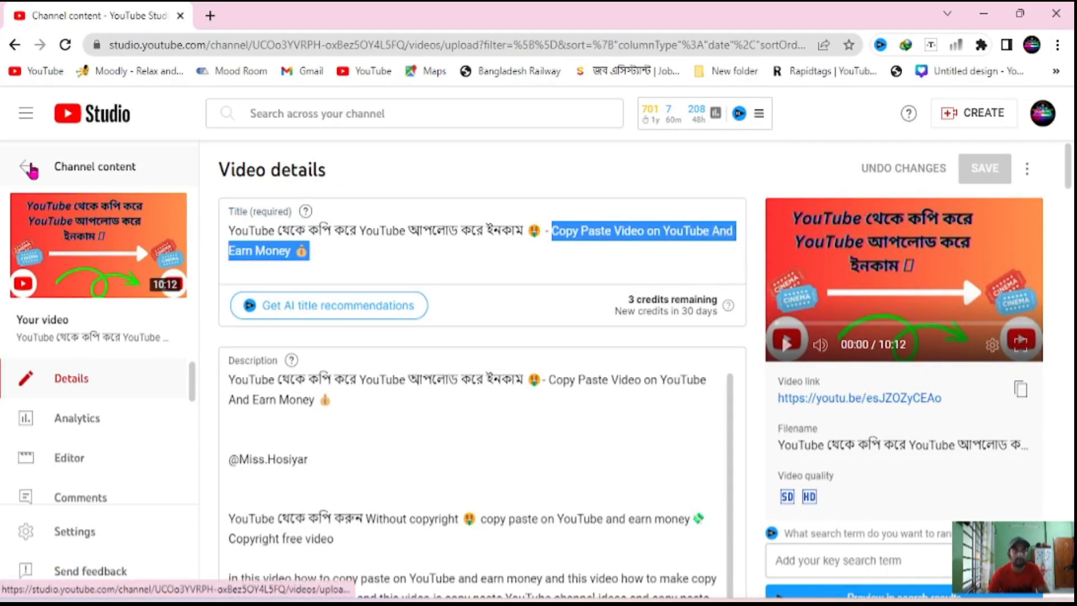
pyautogui.scroll(-5, 253, 281)
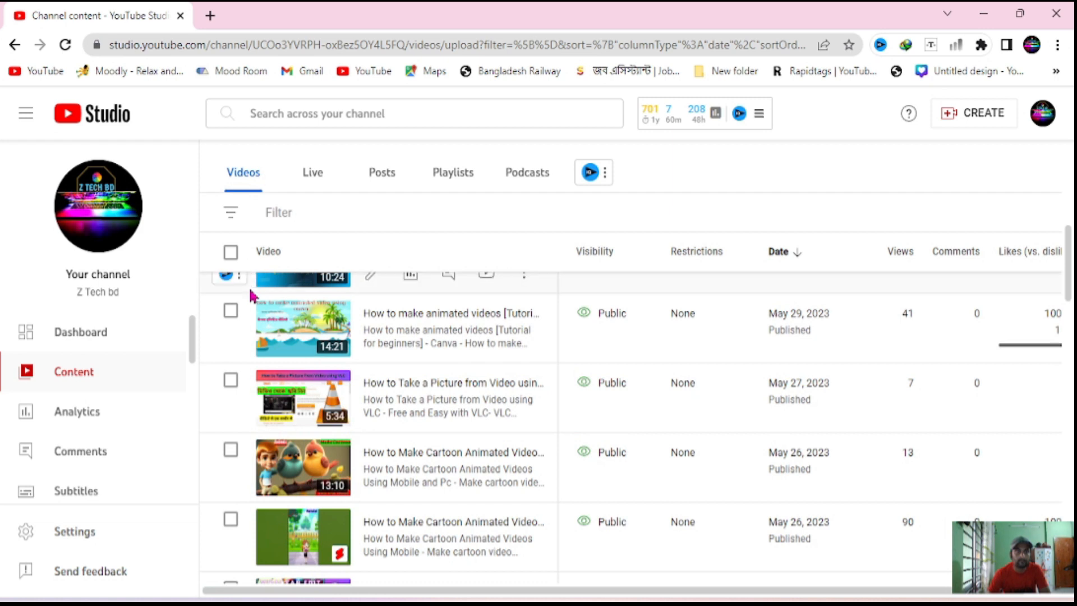
pyautogui.scroll(-3, 391, 352)
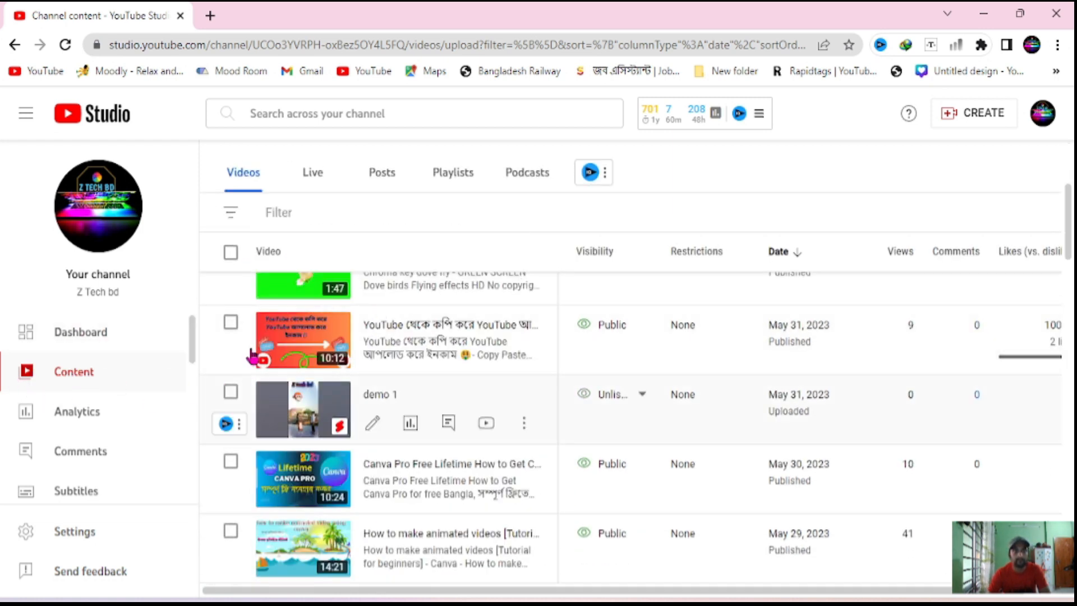
pyautogui.click(372, 355)
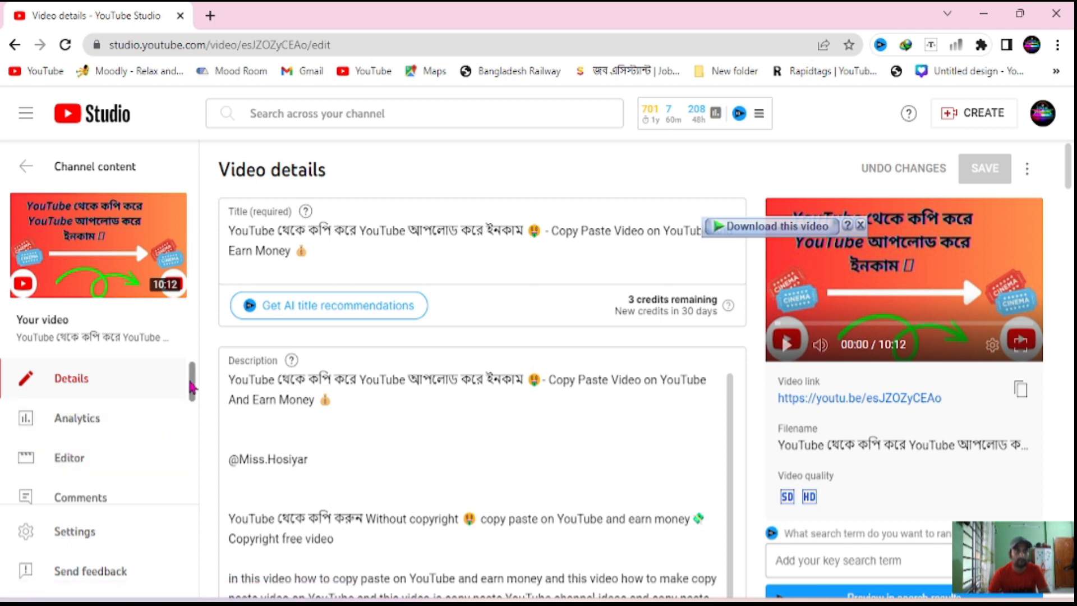
pyautogui.scroll(-2, 177, 405)
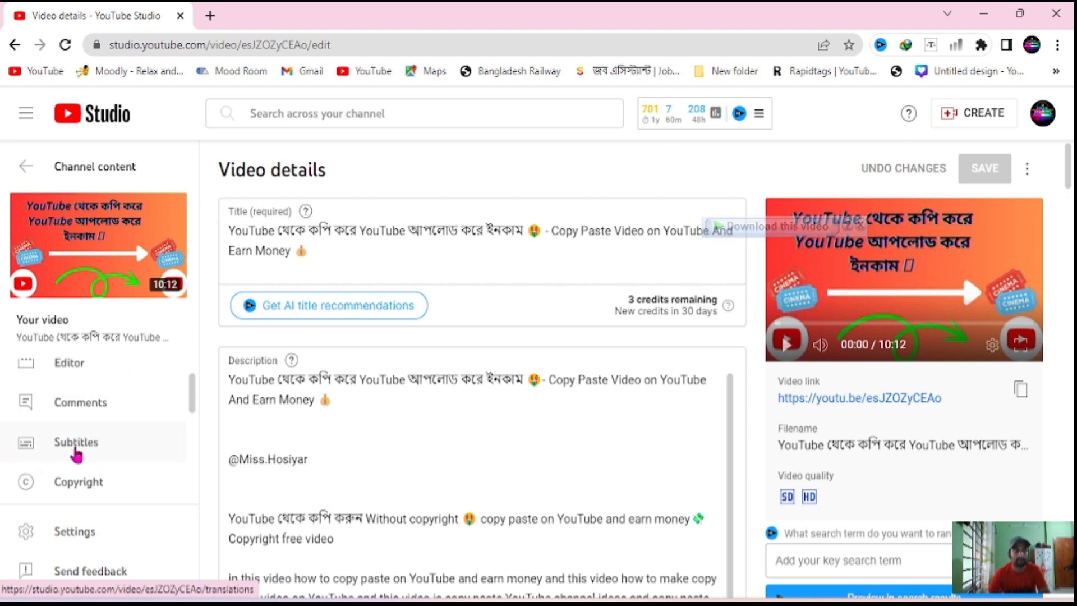
# - Open the video's subtitles page and add English (United States) as a subtitle language
pyautogui.click(75, 447)
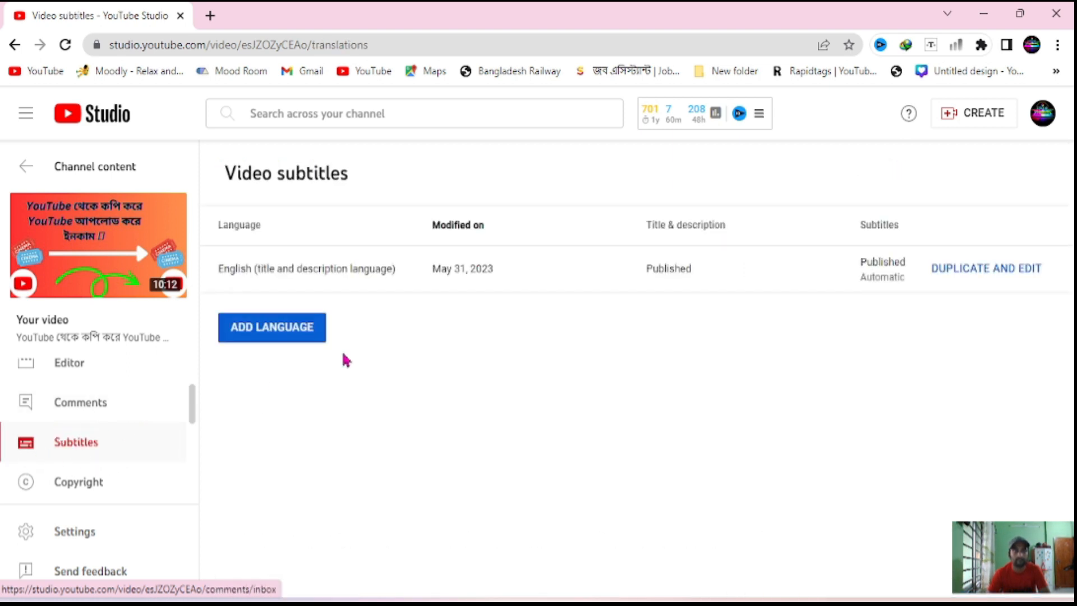
pyautogui.click(278, 336)
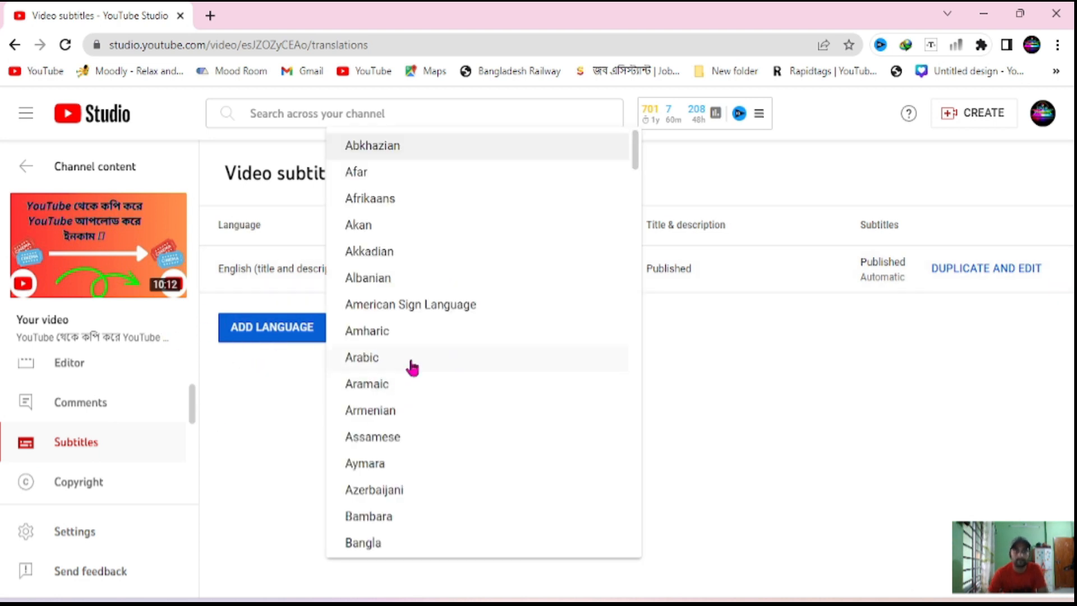
pyautogui.scroll(-4, 409, 336)
pyautogui.scroll(-10, 405, 312)
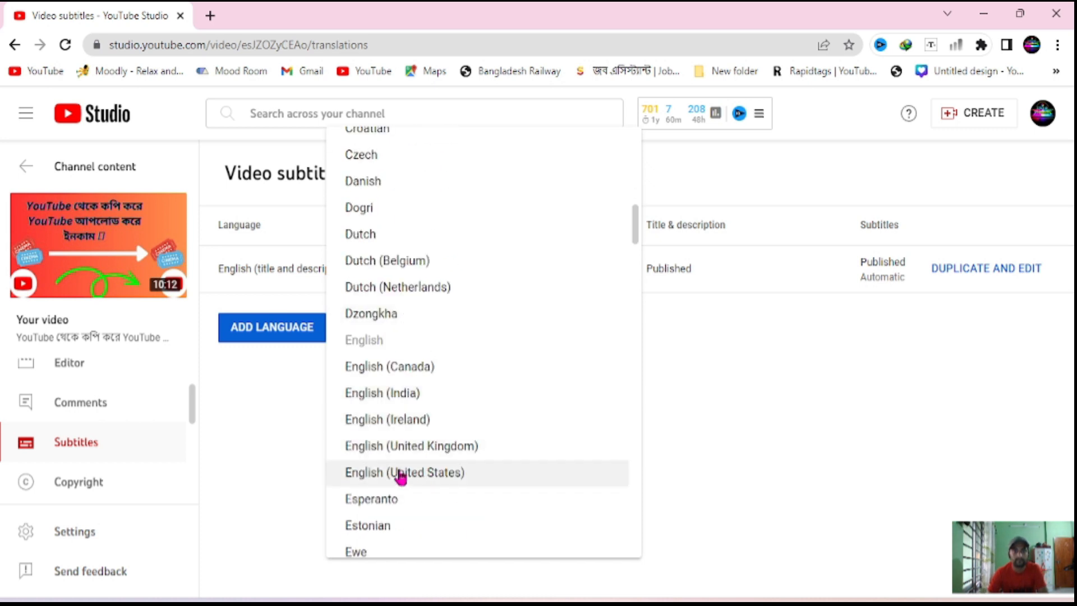
pyautogui.click(402, 474)
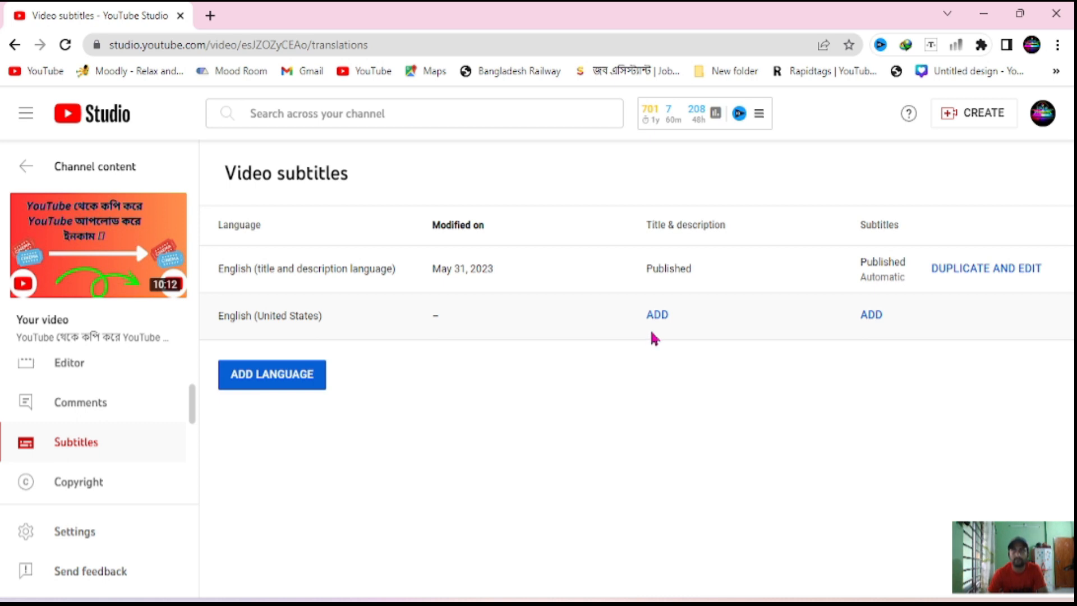
# - Add subtitles for English (United States) by uploading youtube.srt from the Desktop as a file with timing
pyautogui.click(871, 315)
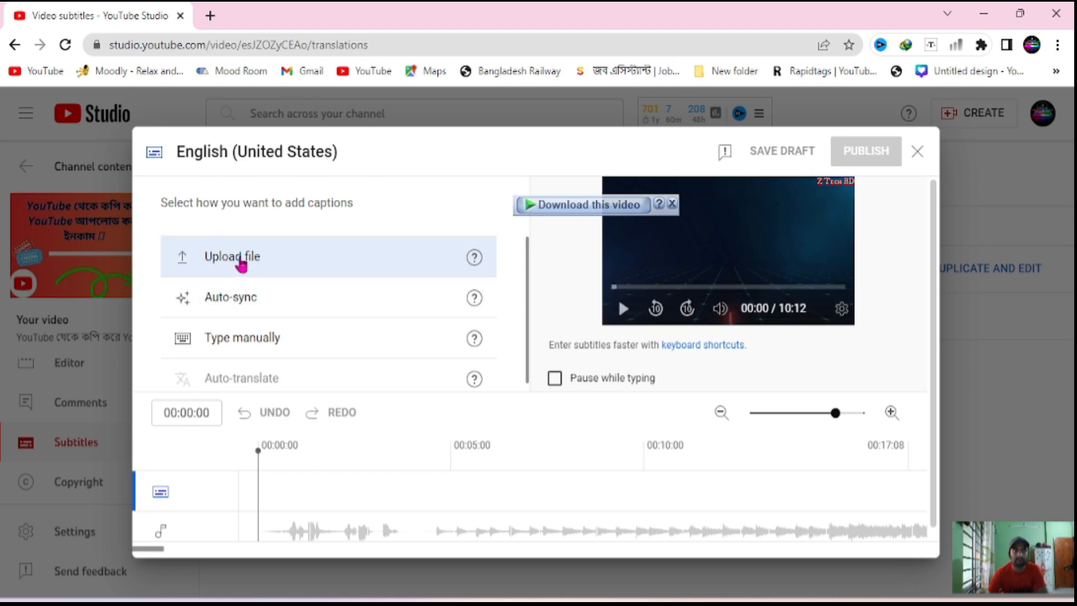
pyautogui.click(239, 262)
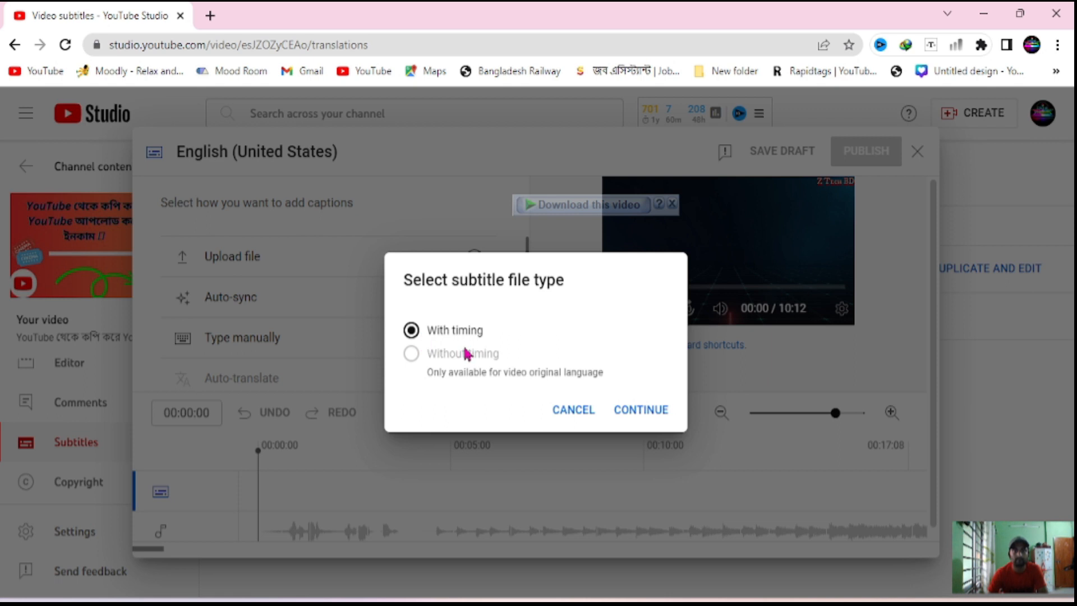
pyautogui.click(638, 414)
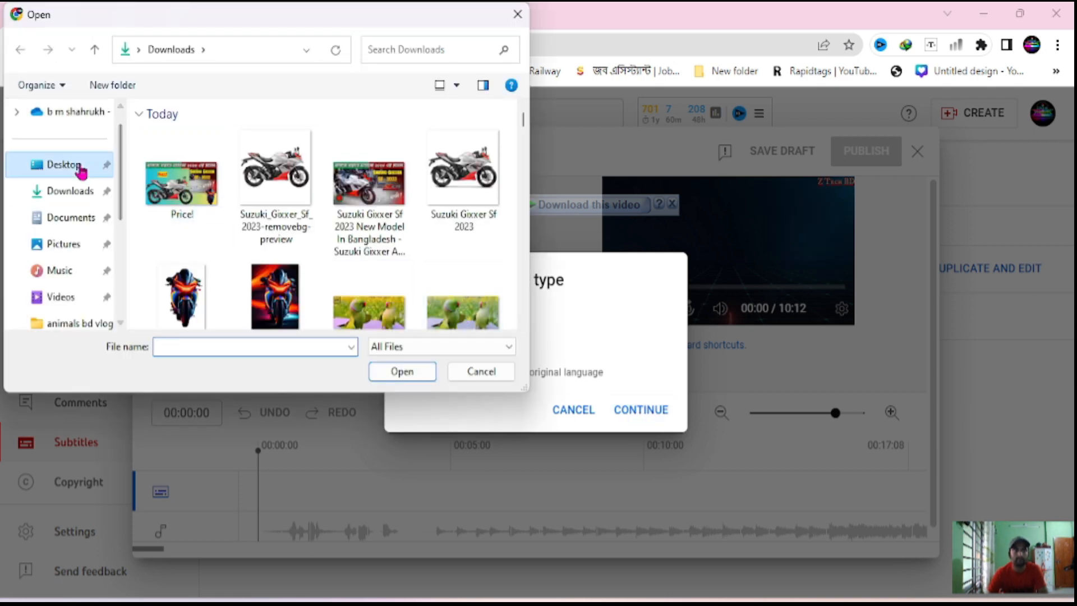
pyautogui.click(80, 166)
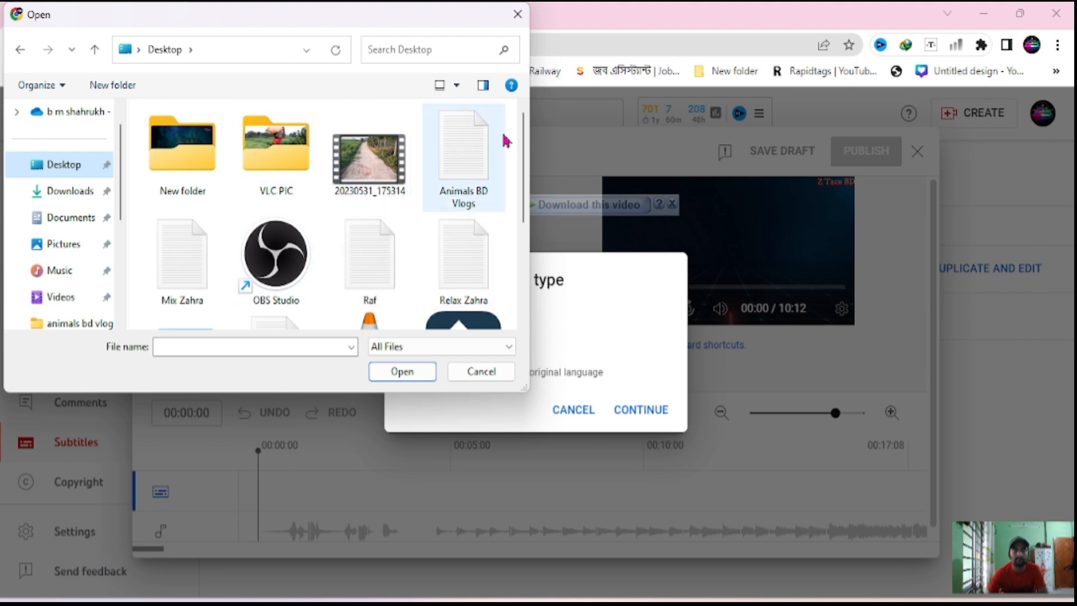
pyautogui.moveTo(524, 165); pyautogui.dragTo(525, 261)
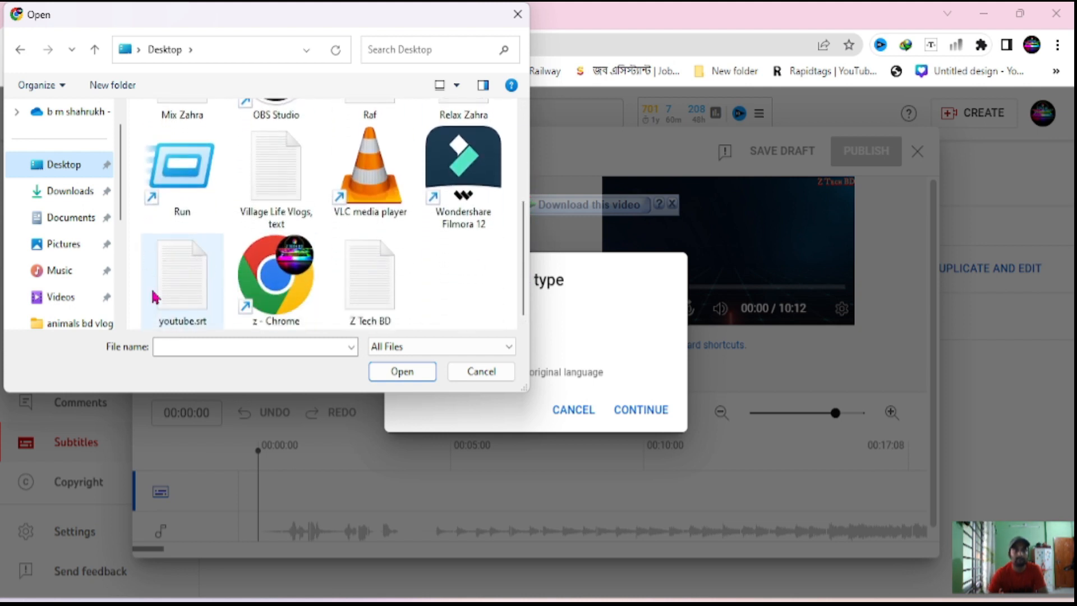
pyautogui.click(172, 290)
pyautogui.click(406, 379)
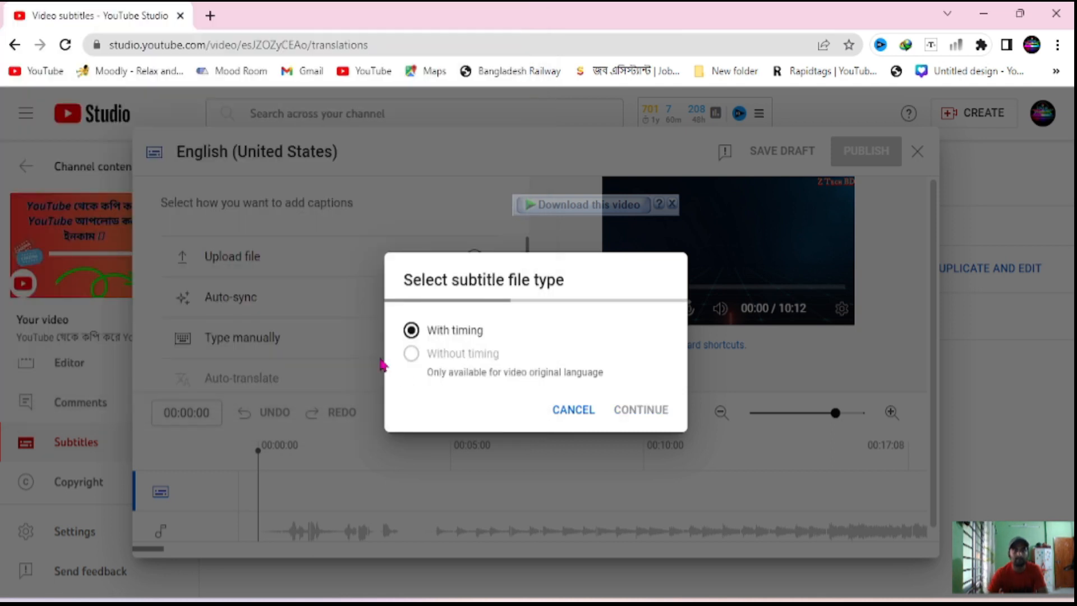
# - Review the imported caption text from beginning to end and publish the English (United States) subtitles
pyautogui.scroll(-1, 469, 401)
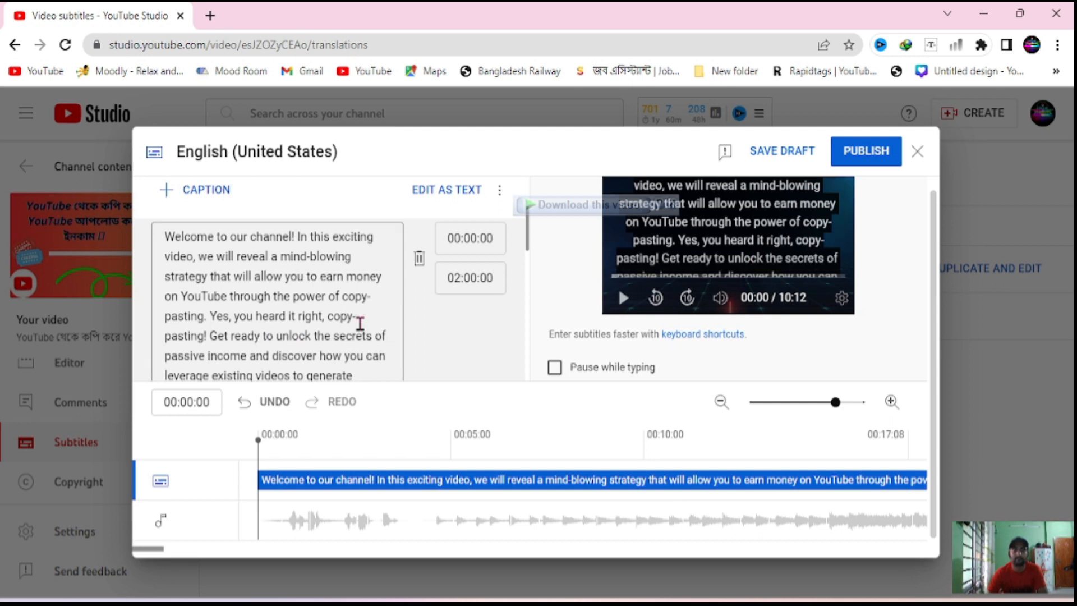
pyautogui.scroll(-10, 359, 324)
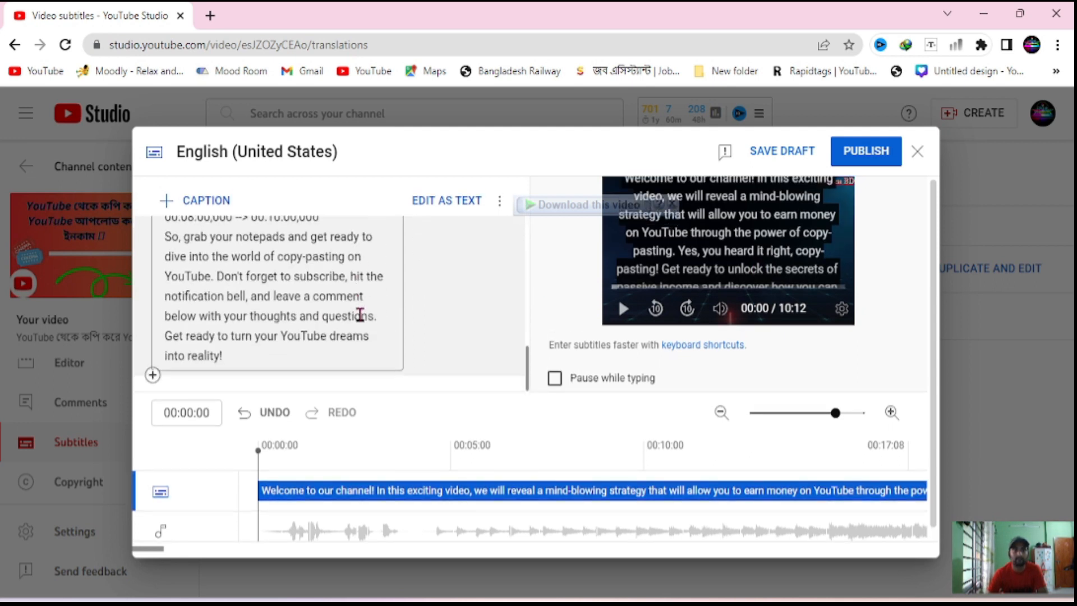
pyautogui.scroll(10, 359, 314)
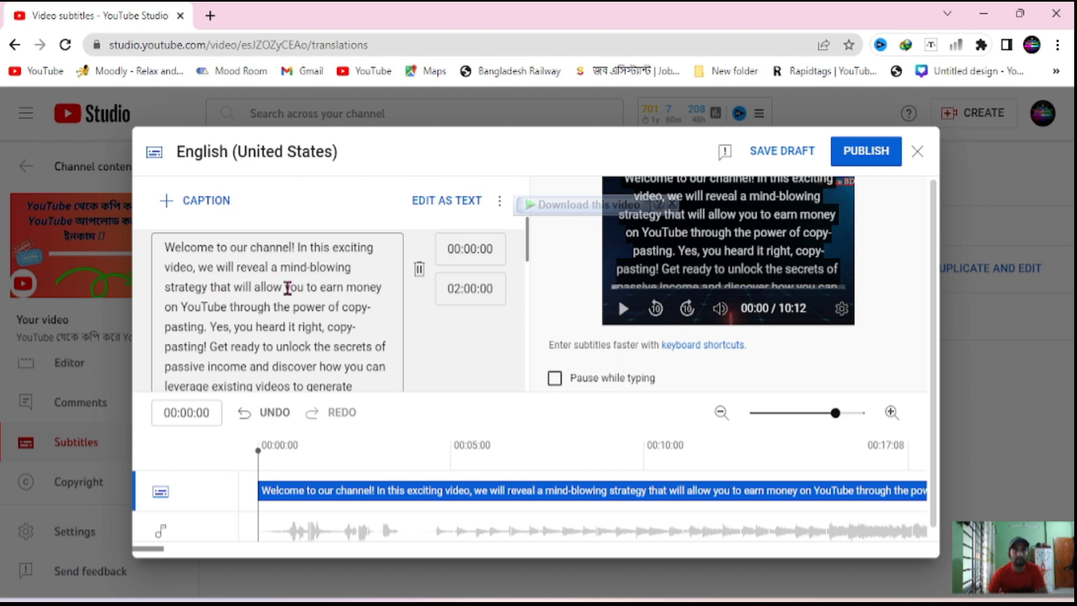
pyautogui.scroll(-10, 288, 288)
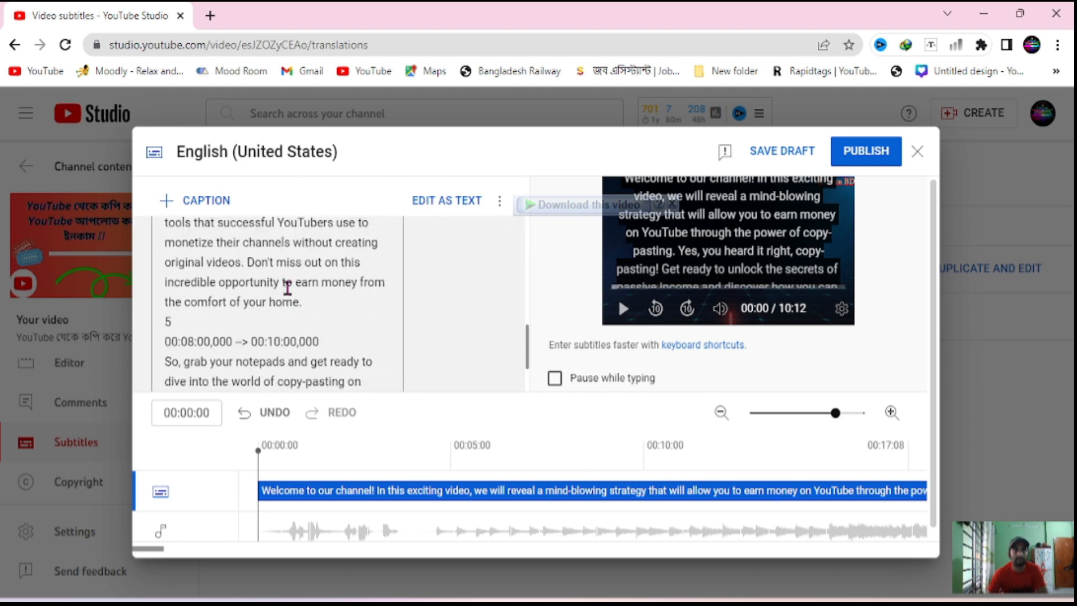
pyautogui.scroll(5, 288, 288)
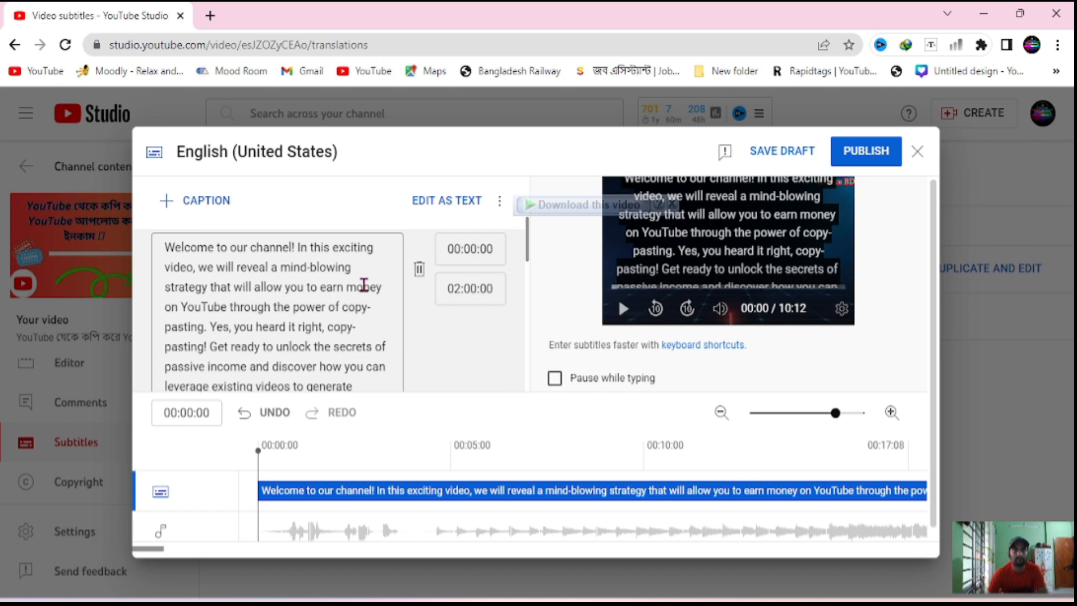
pyautogui.scroll(-10, 322, 288)
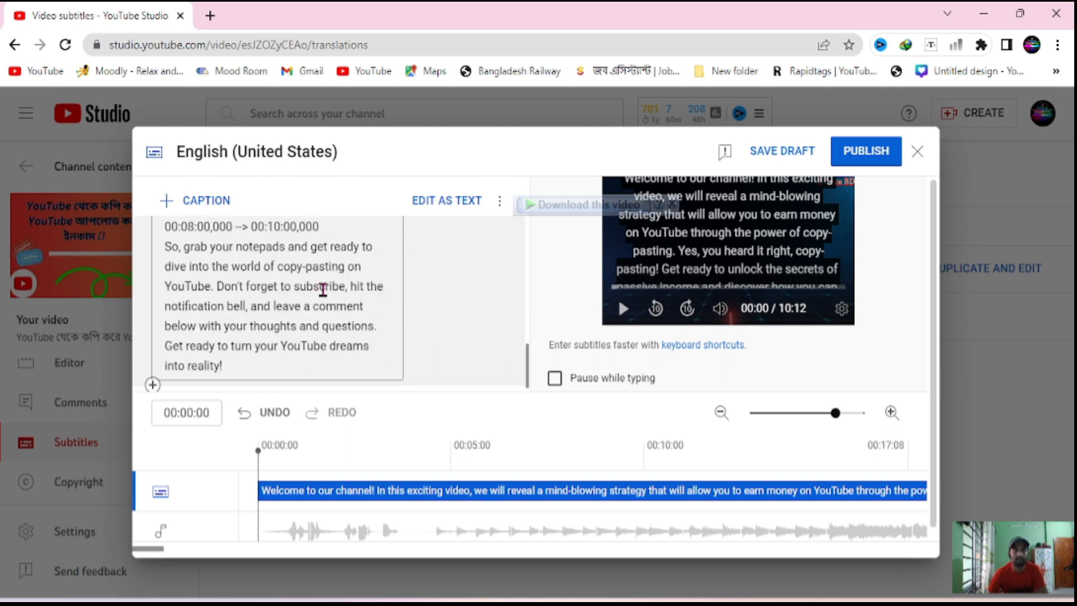
pyautogui.scroll(4, 323, 289)
pyautogui.scroll(5, 323, 289)
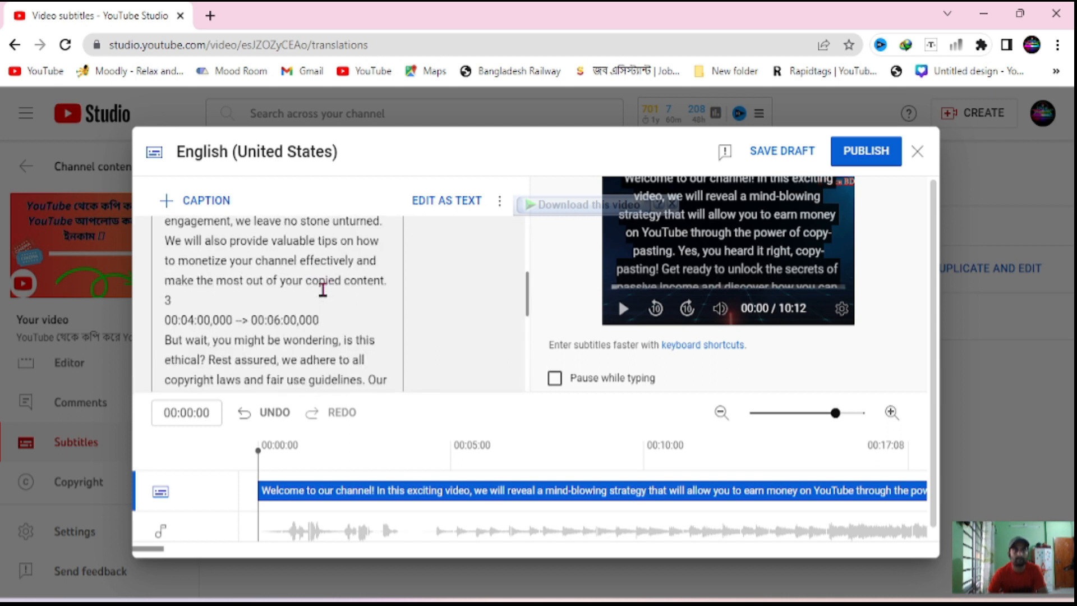
pyautogui.scroll(3, 323, 289)
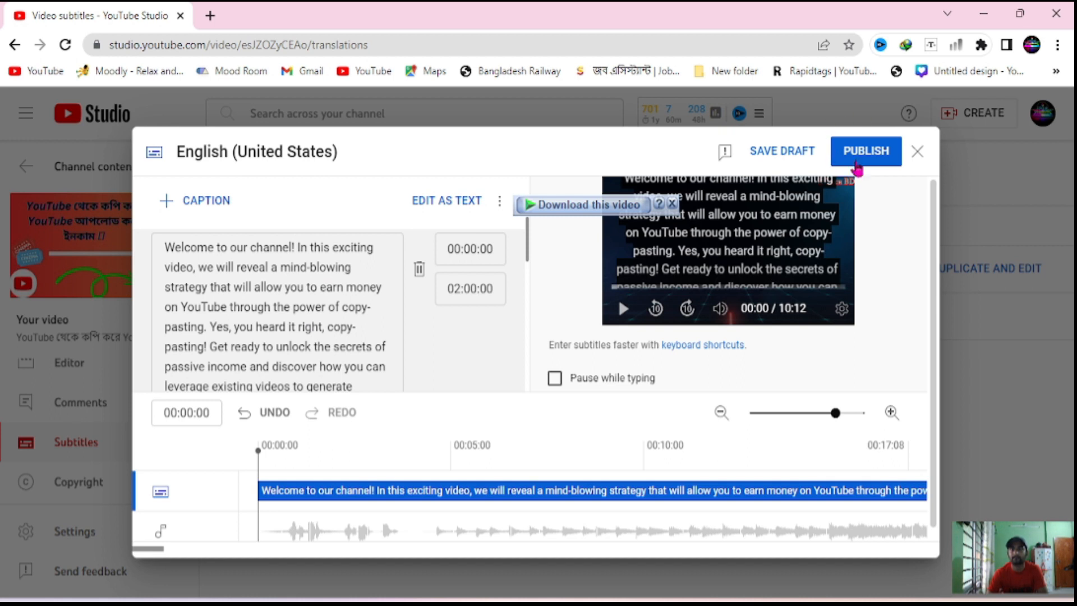
pyautogui.click(876, 150)
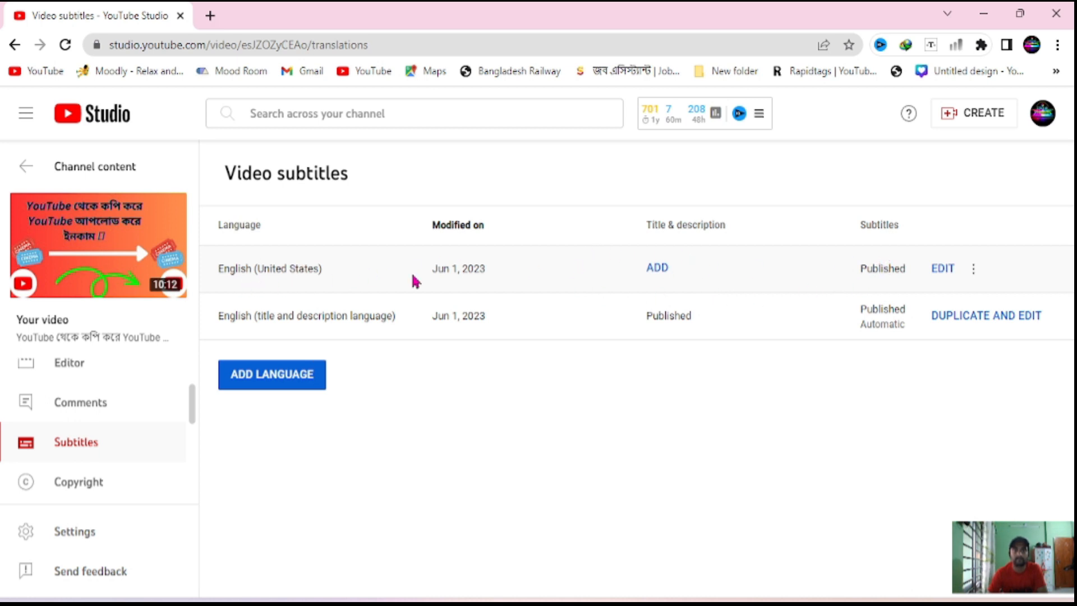
# - Check the English (United States) entry's modification date, language and subtitle status, and return to the channel content
pyautogui.moveTo(493, 273); pyautogui.dragTo(426, 270)
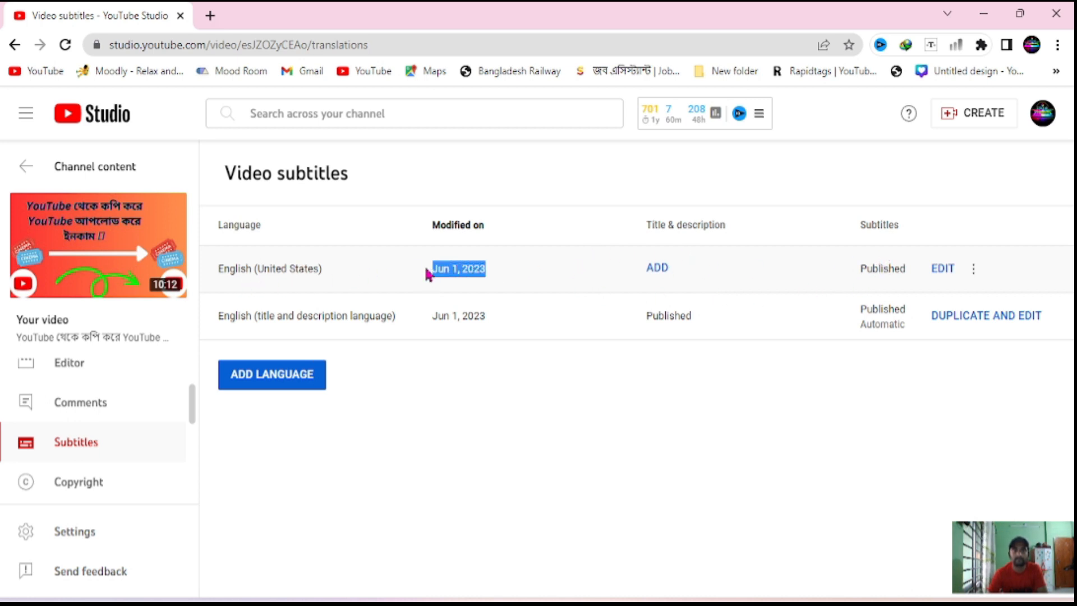
pyautogui.moveTo(331, 272); pyautogui.dragTo(207, 273)
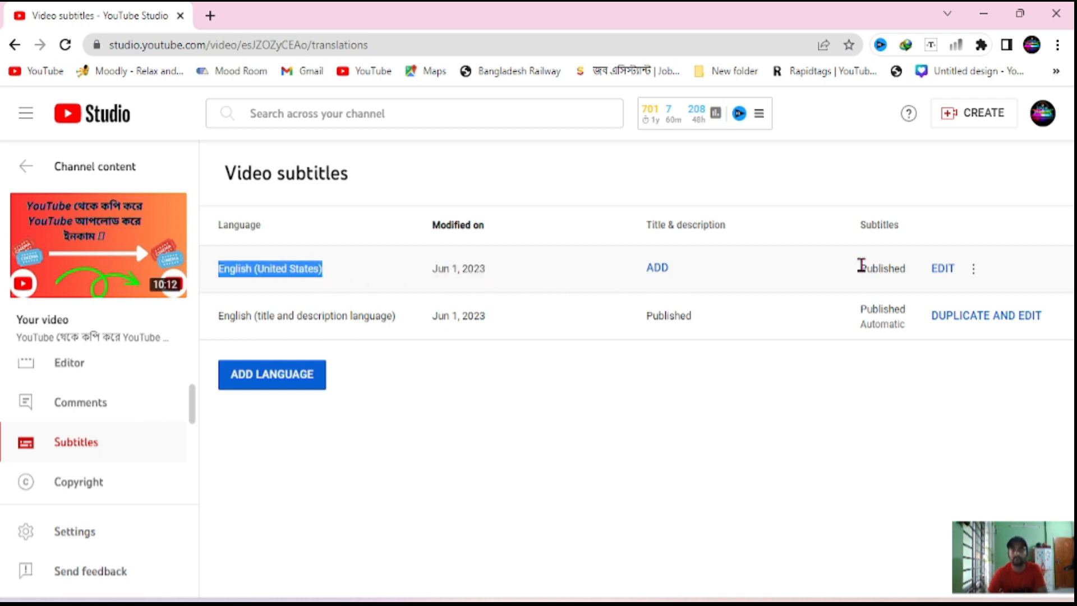
pyautogui.moveTo(861, 265); pyautogui.dragTo(905, 268)
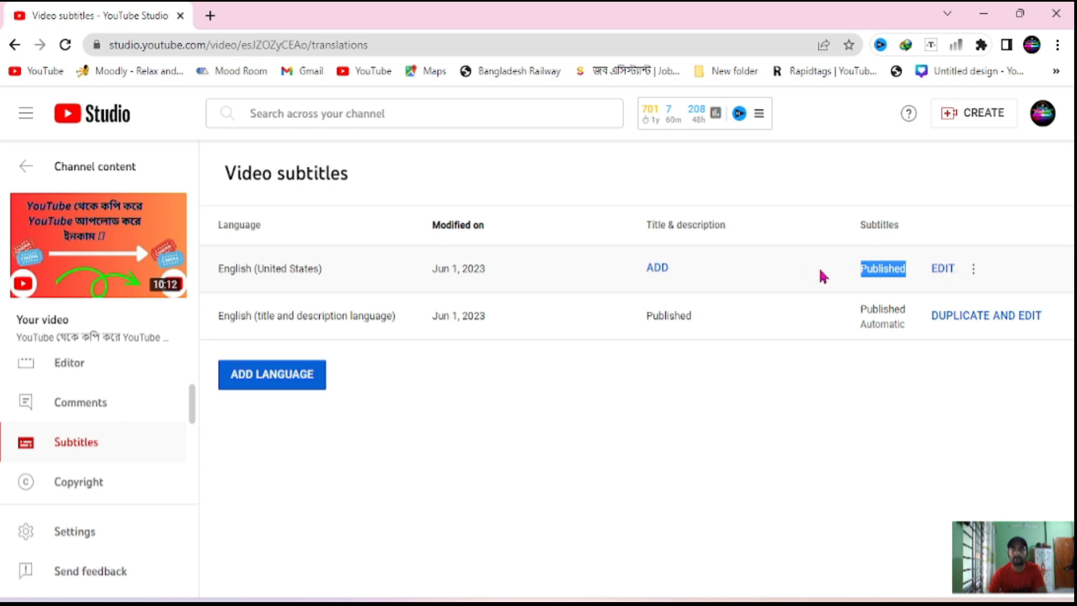
pyautogui.click(556, 552)
pyautogui.click(27, 167)
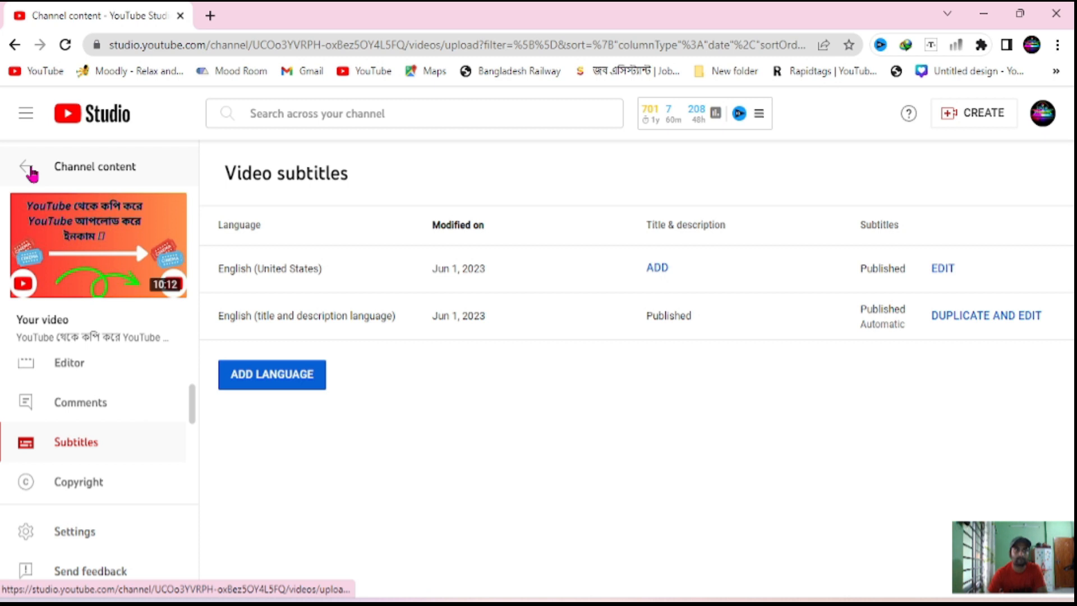
# - Find the subtitles section in the copy-paste video's details and reopen its subtitles page
pyautogui.scroll(-4, 230, 494)
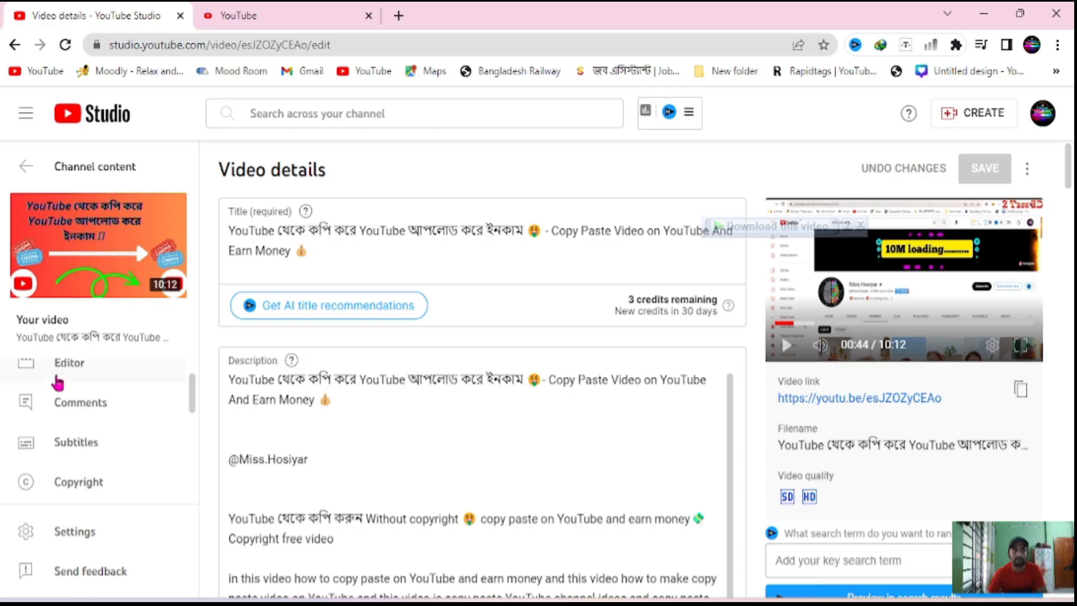
pyautogui.scroll(-5, 85, 415)
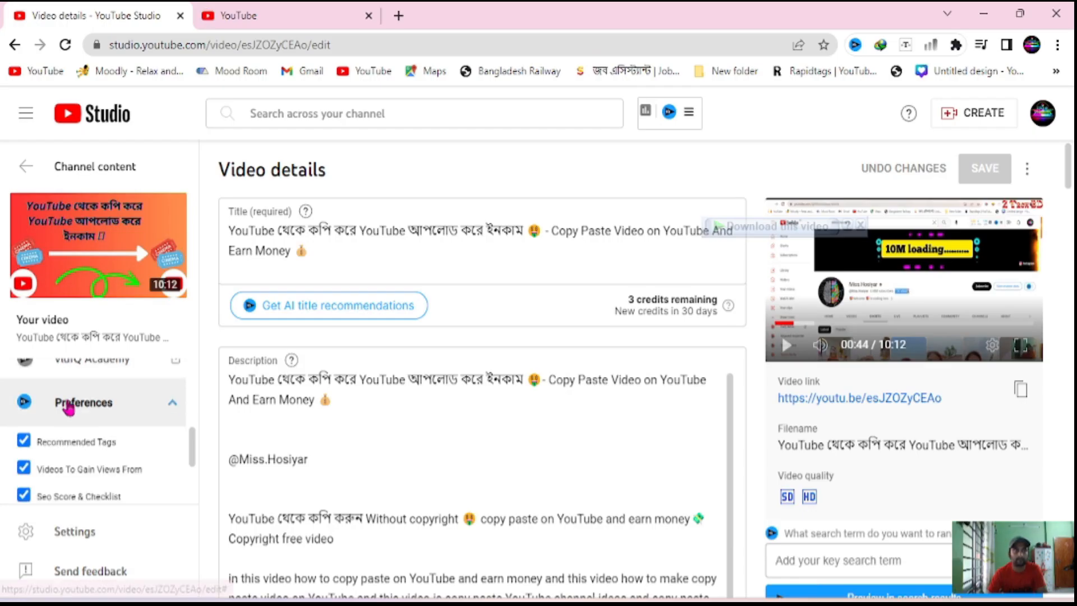
pyautogui.scroll(-3, 106, 427)
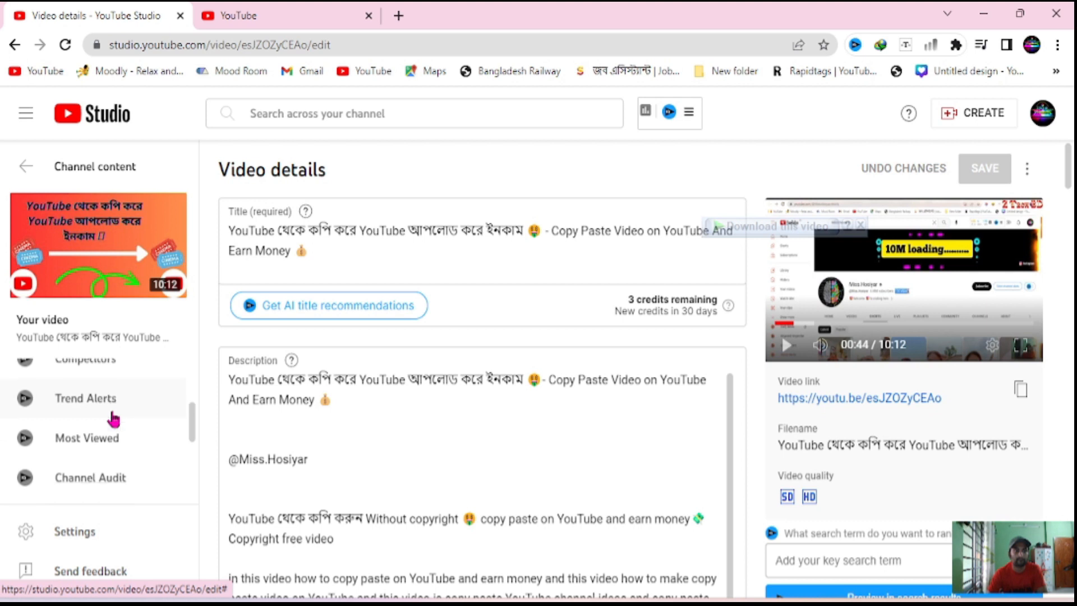
pyautogui.scroll(3, 109, 415)
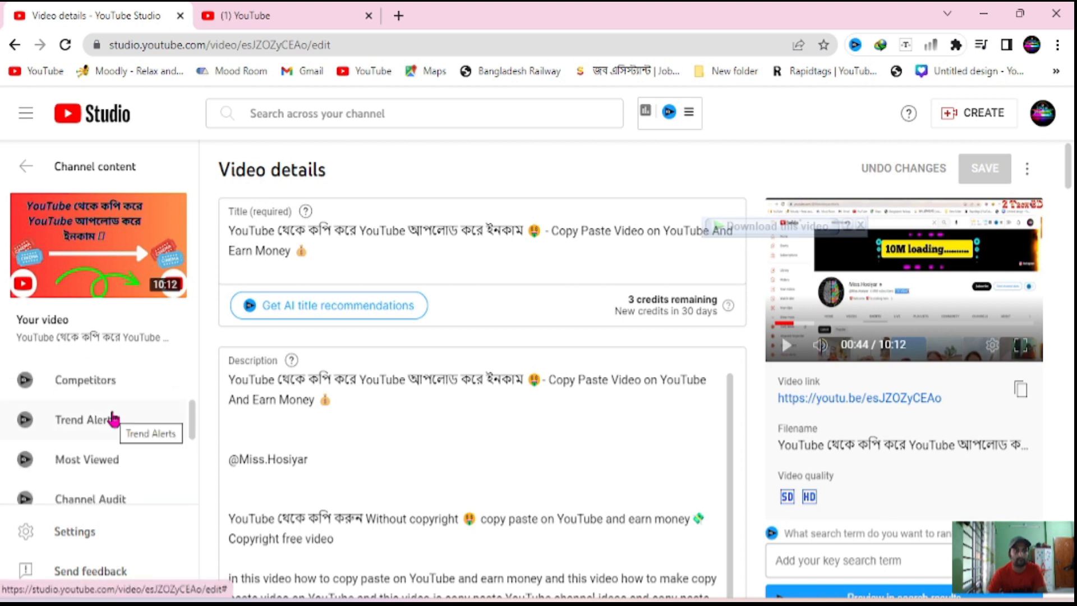
pyautogui.moveTo(192, 424); pyautogui.dragTo(192, 409)
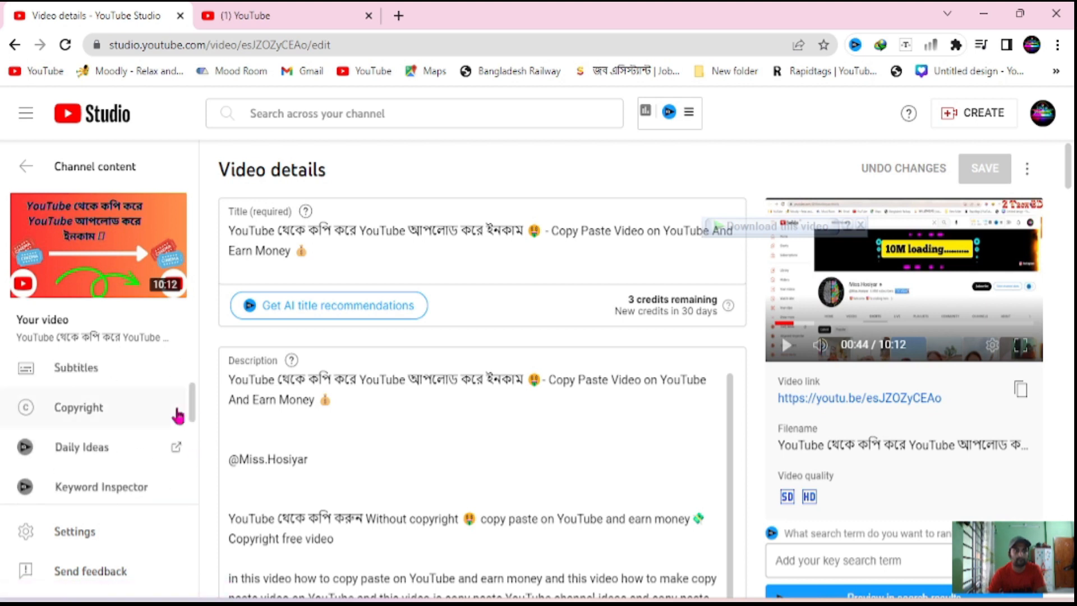
pyautogui.click(91, 372)
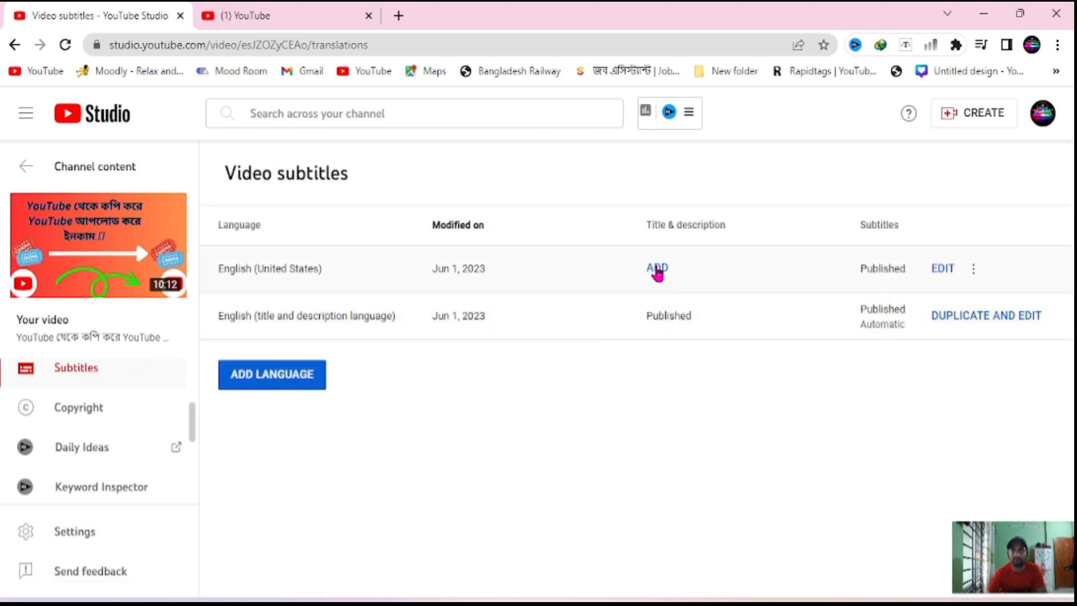
# - Look at the options for the English (United States) subtitles, then open them for editing and publish them again
pyautogui.click(973, 269)
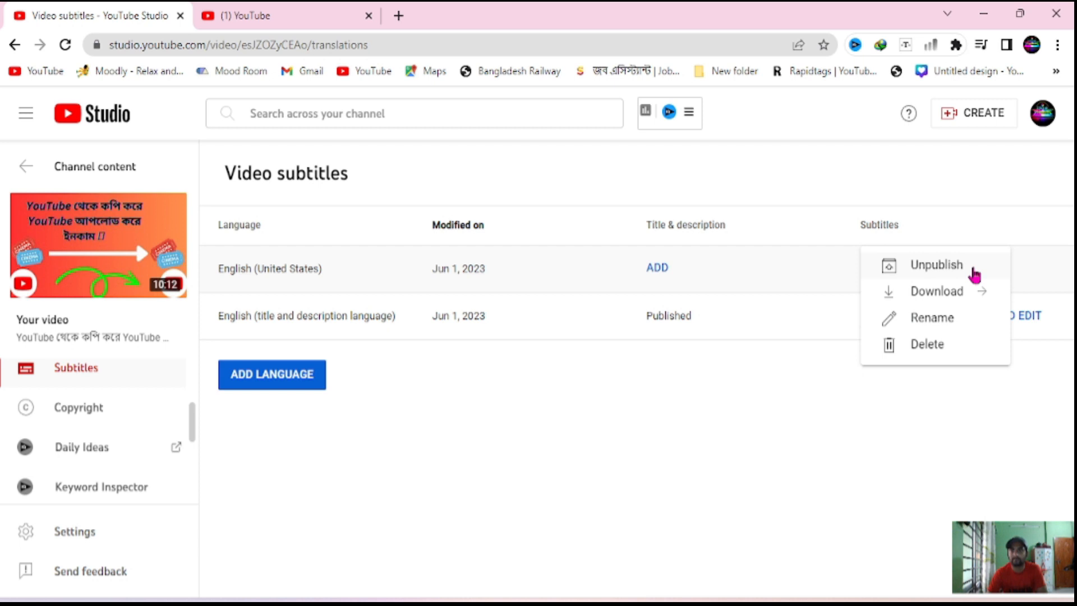
pyautogui.click(844, 400)
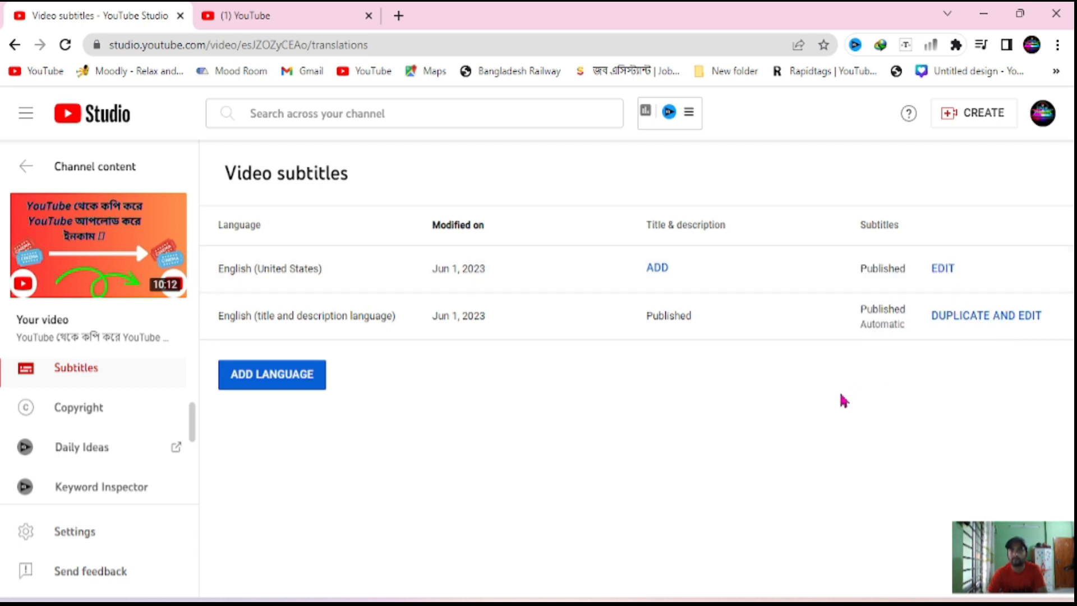
pyautogui.click(932, 275)
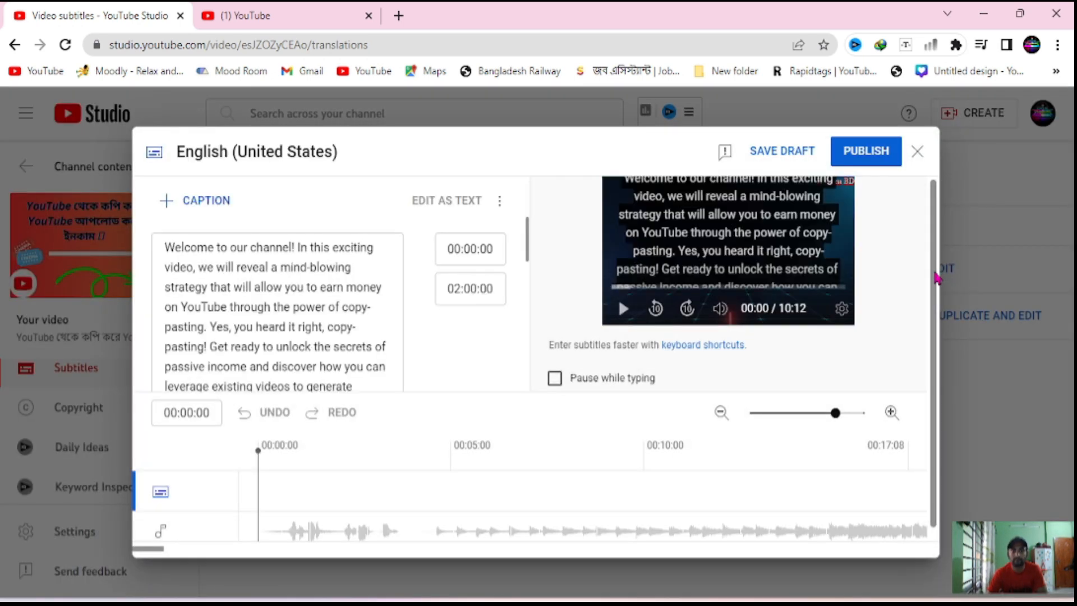
pyautogui.click(875, 152)
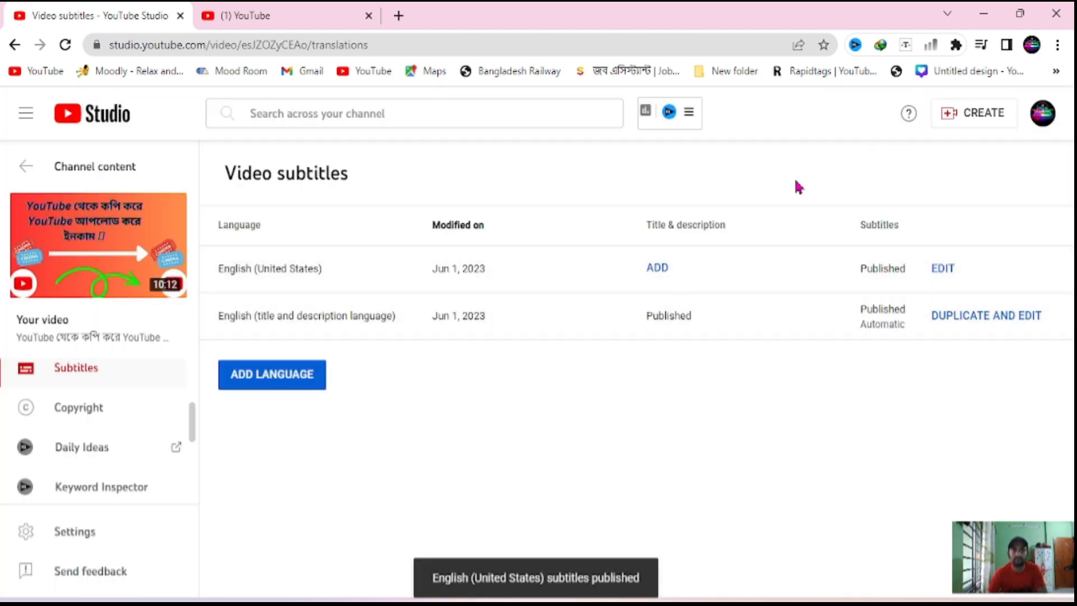
pyautogui.click(286, 17)
pyautogui.click(365, 111)
pyautogui.rightClick(365, 111)
pyautogui.click(403, 240)
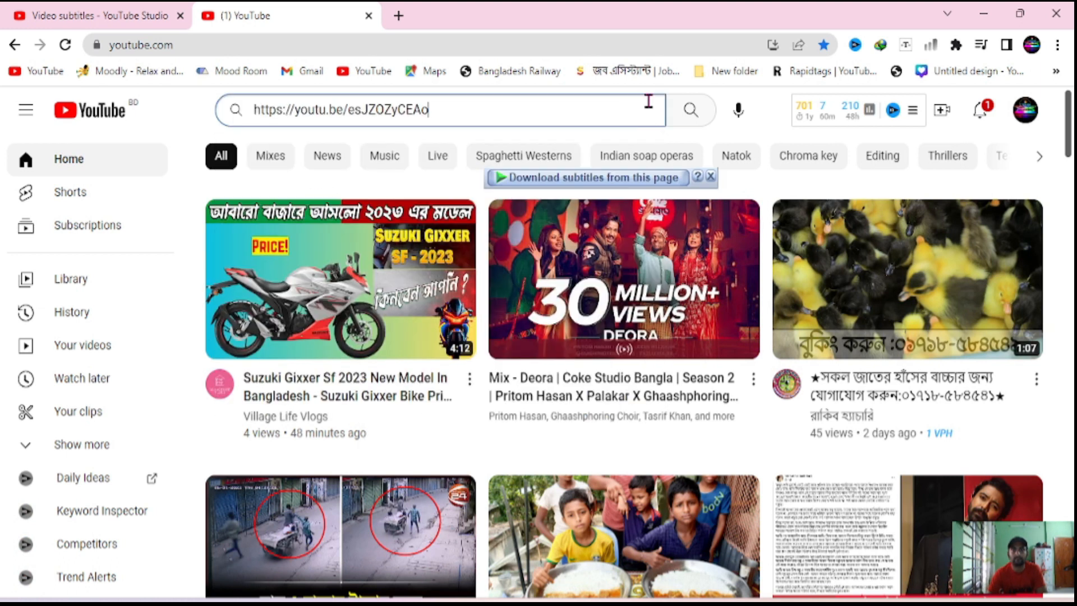
pyautogui.click(706, 111)
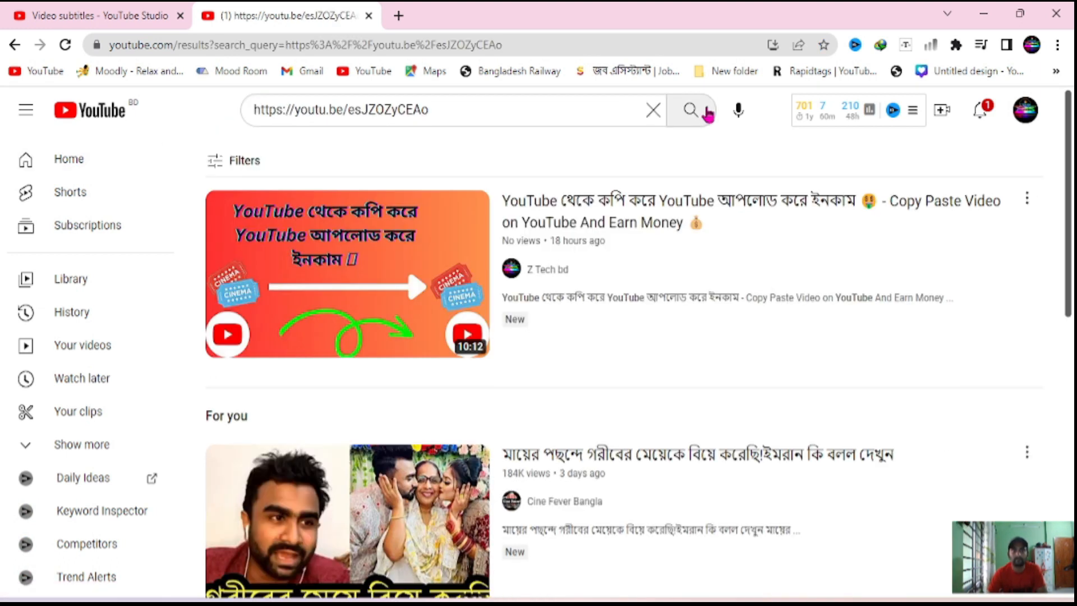
pyautogui.click(402, 286)
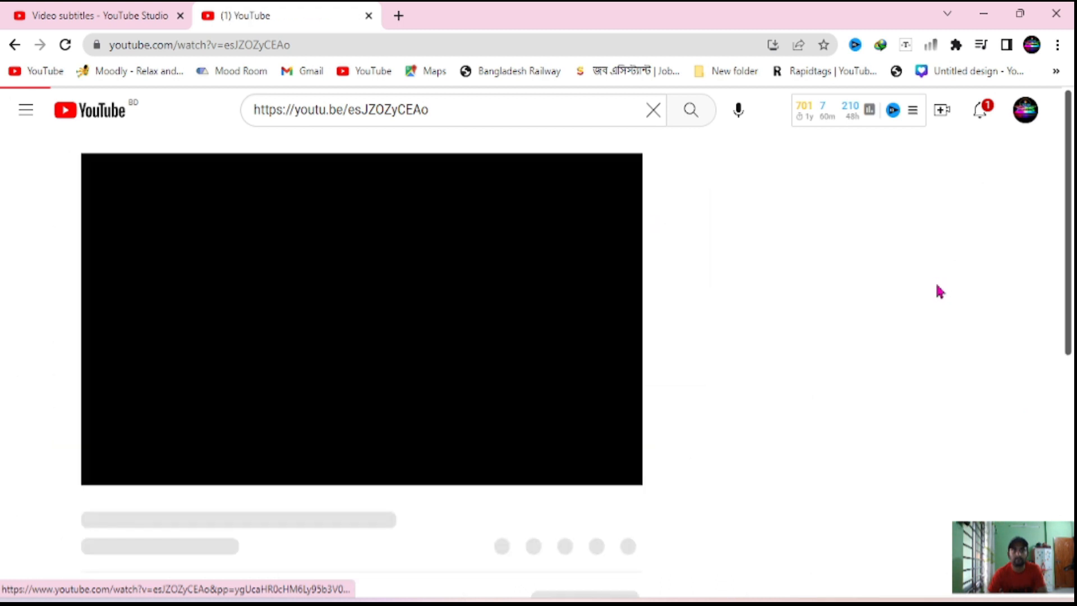